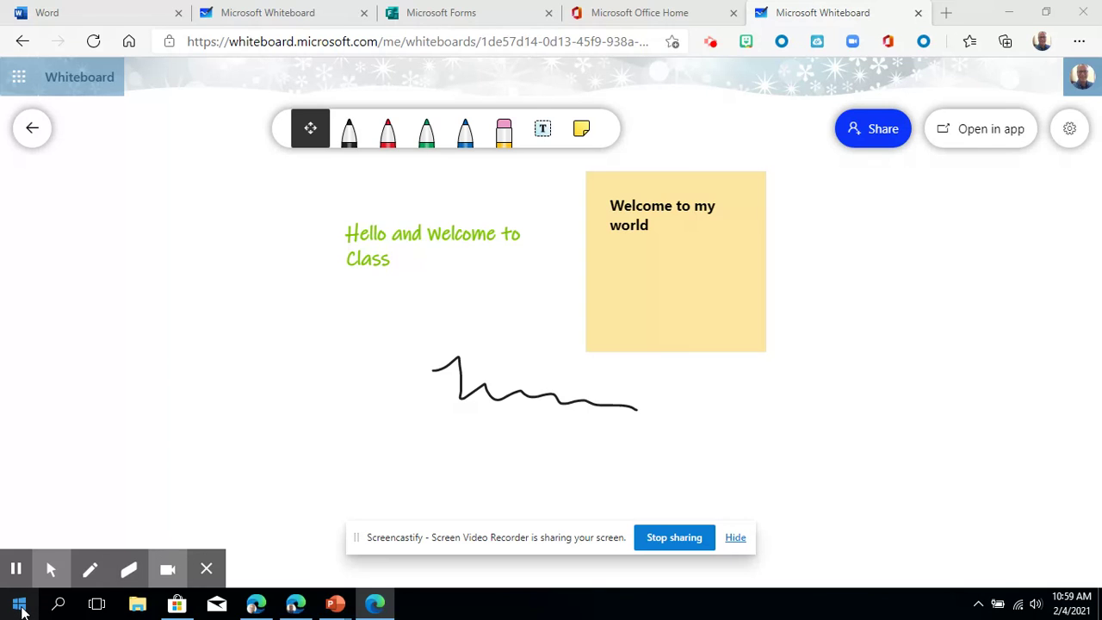
# Switch to the Microsoft Whiteboard desktop app and maximize its window
pyautogui.click(21, 607)
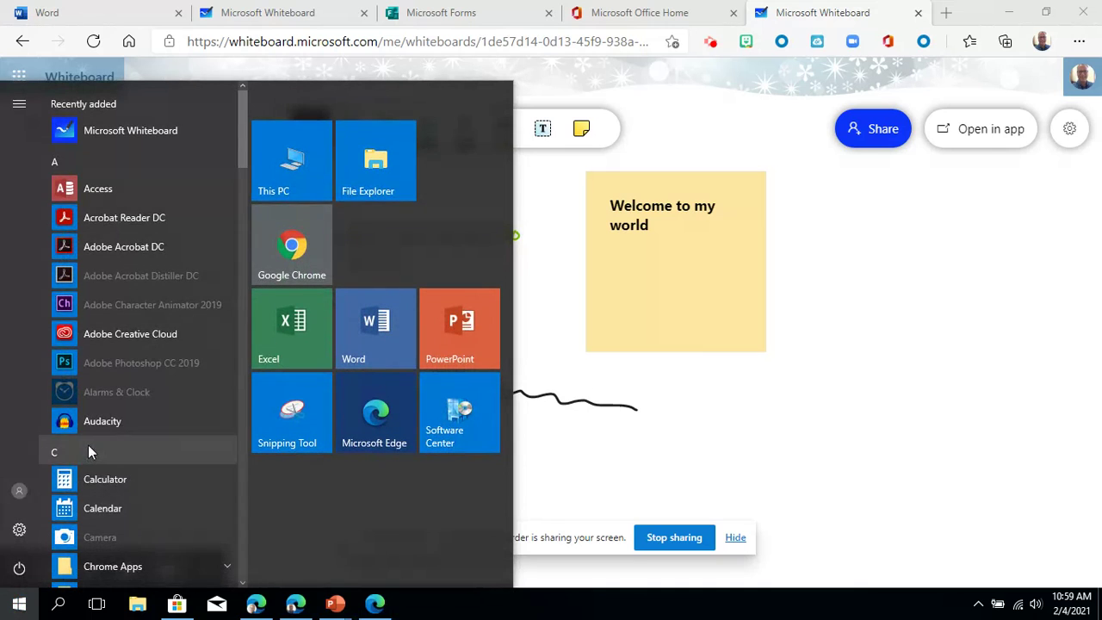
pyautogui.click(82, 452)
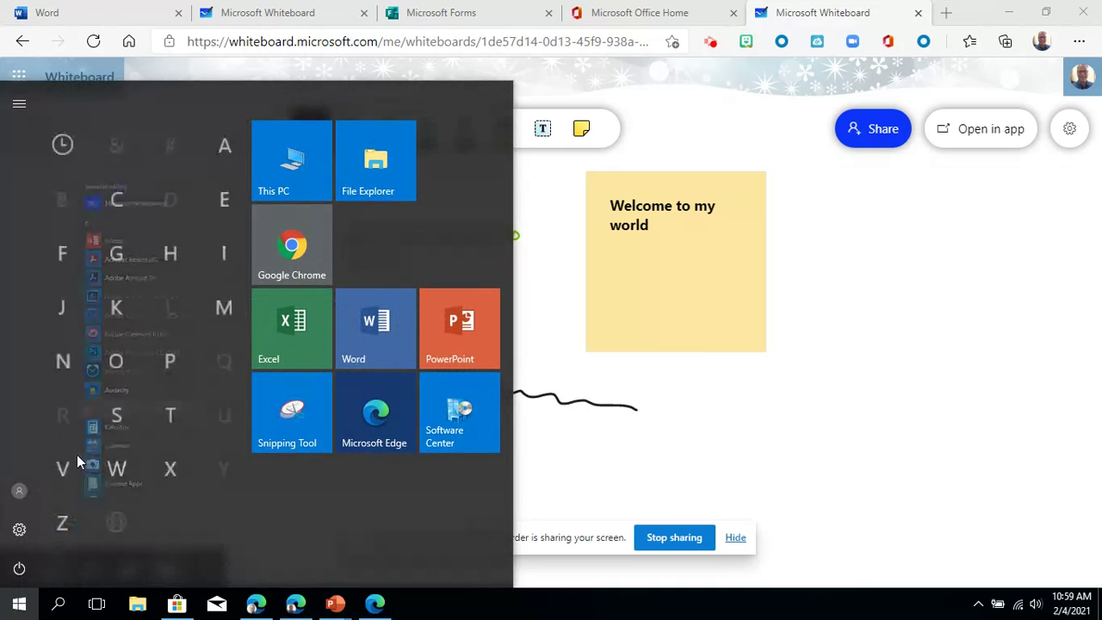
pyautogui.click(210, 312)
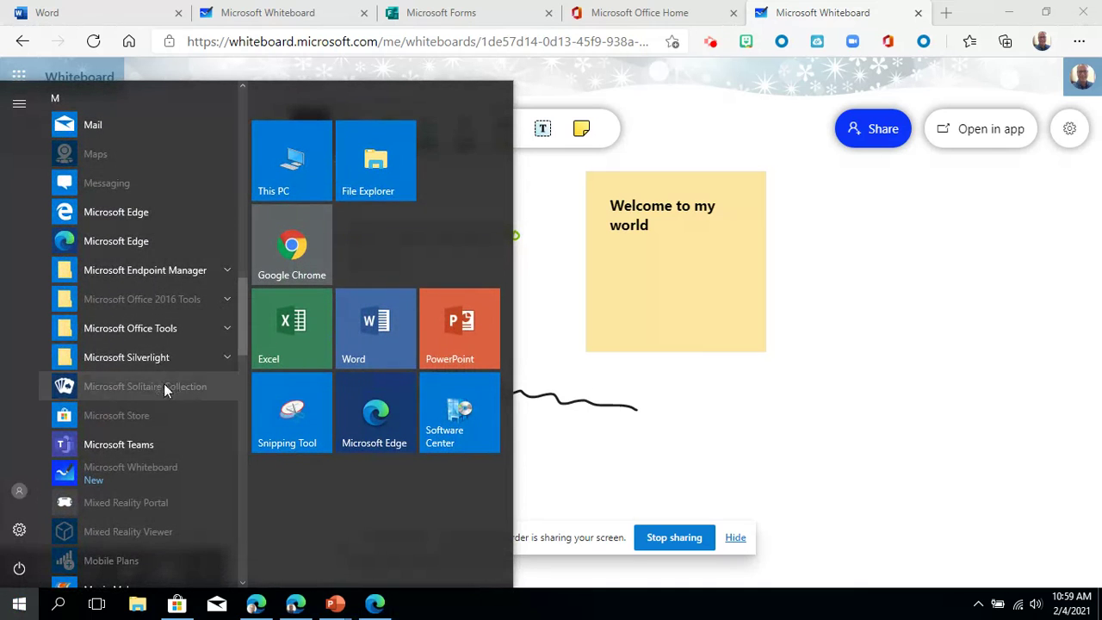
pyautogui.click(85, 473)
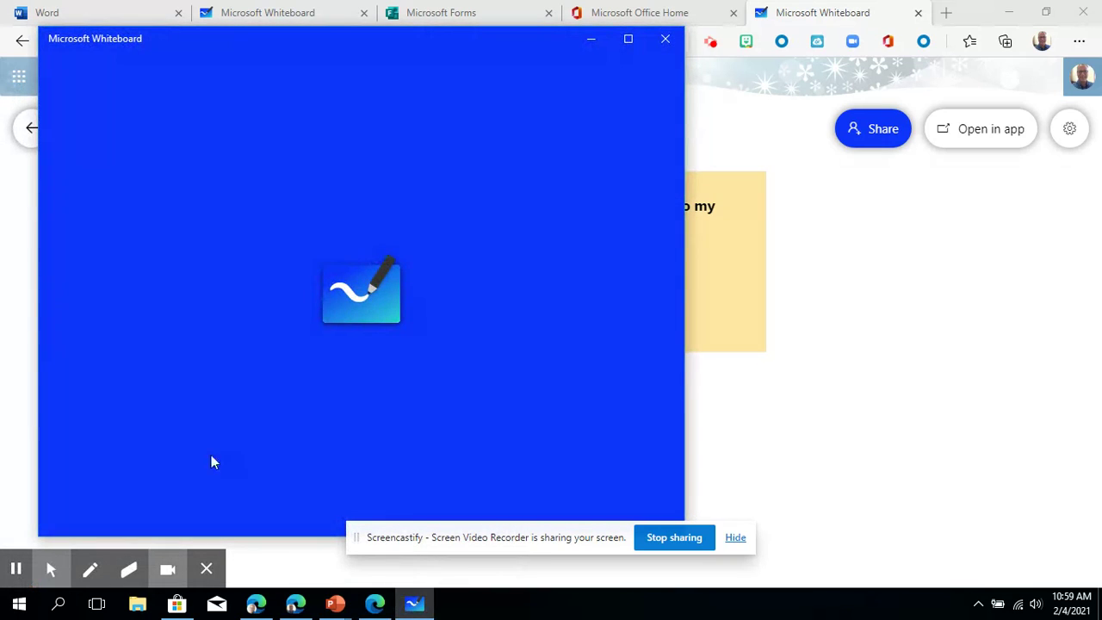
pyautogui.click(628, 39)
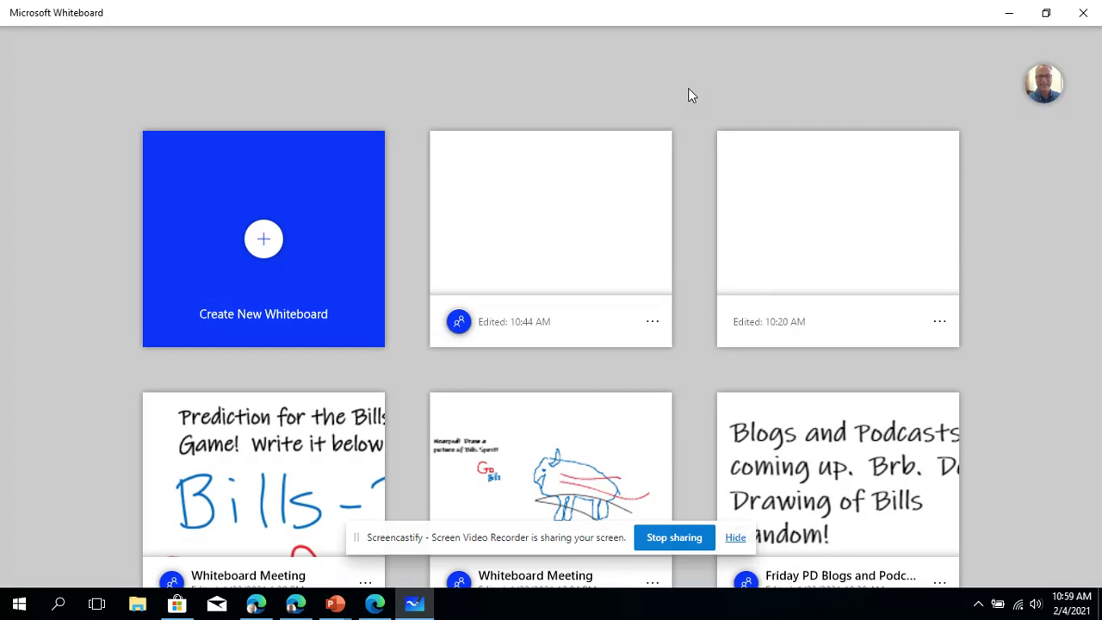
# Create a new whiteboard, dismiss the tip about working with others and hide the screen-sharing notice
pyautogui.click(267, 245)
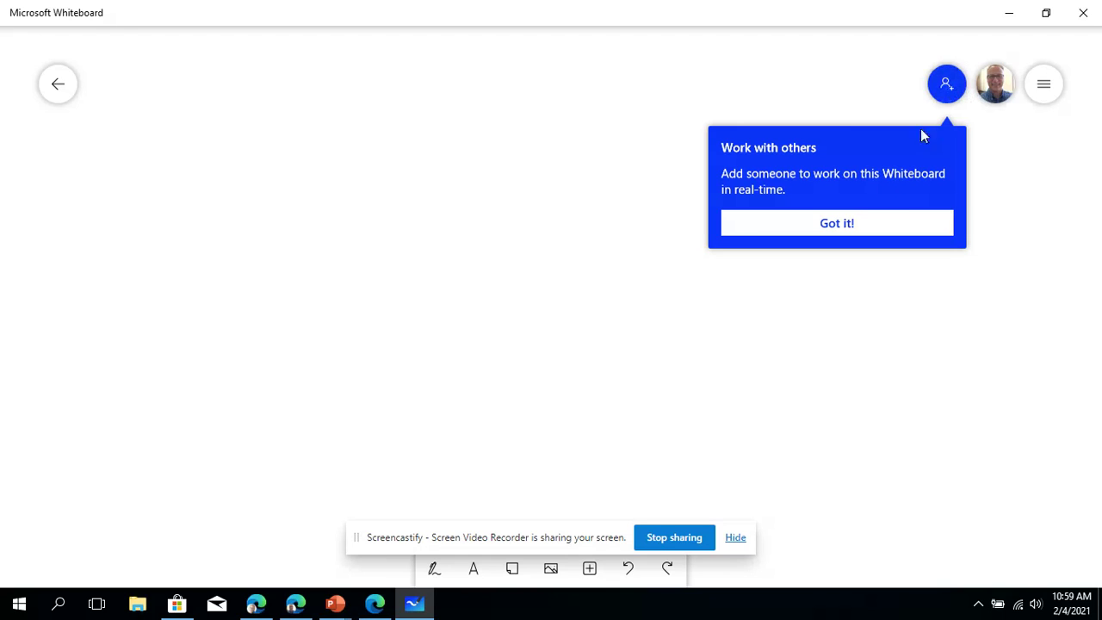
pyautogui.click(842, 223)
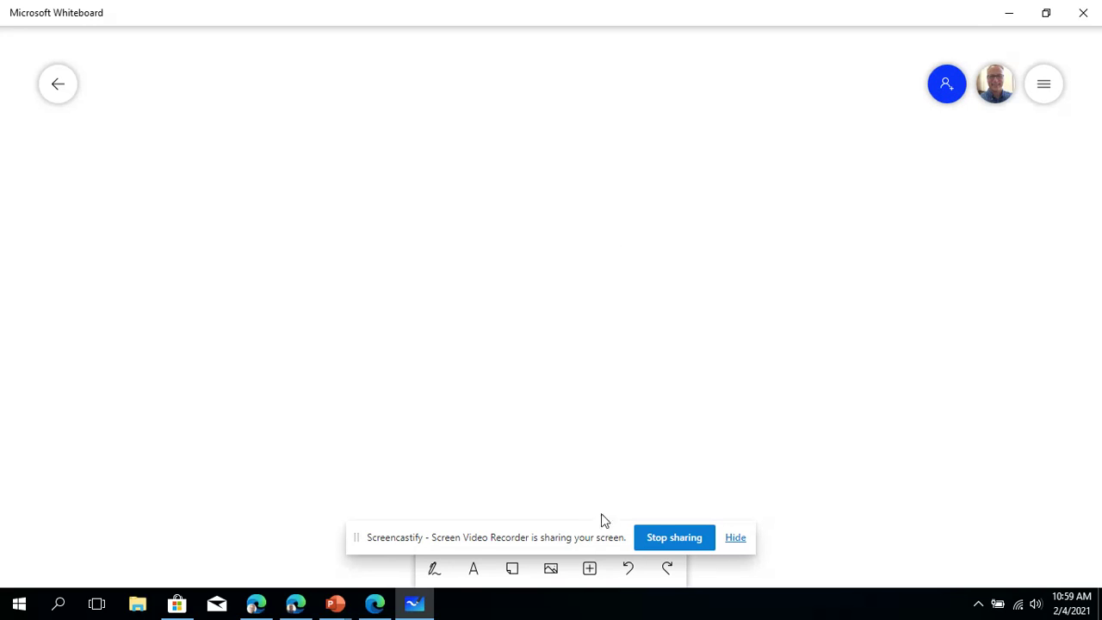
pyautogui.click(736, 538)
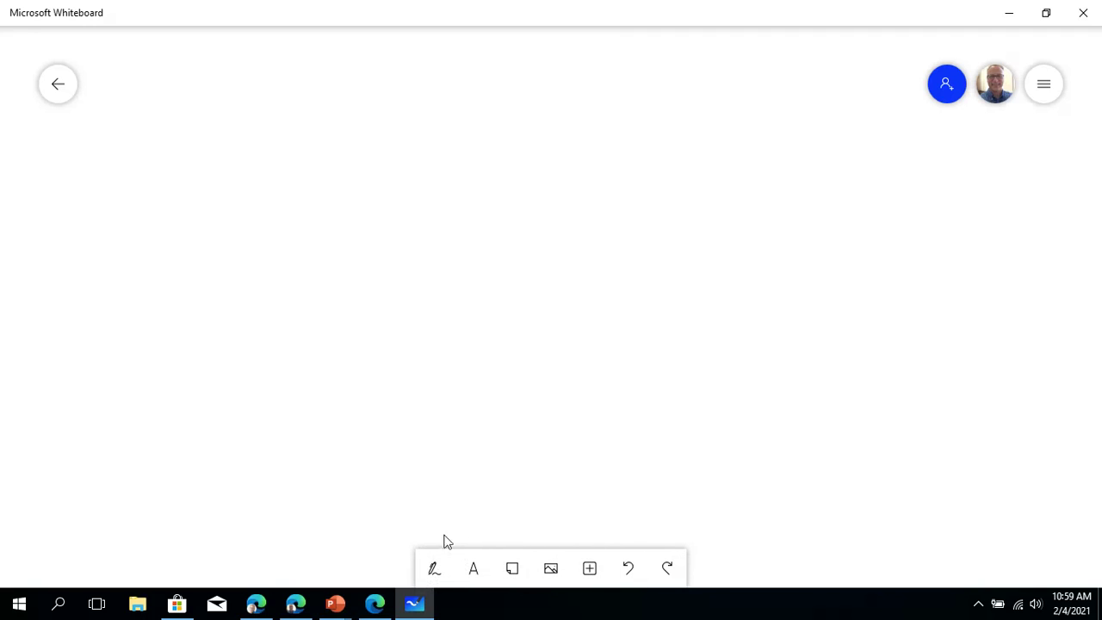
# Change the black pen's colour to purple and handwrite "Pine Valley" in the upper part of the canvas
pyautogui.click(435, 573)
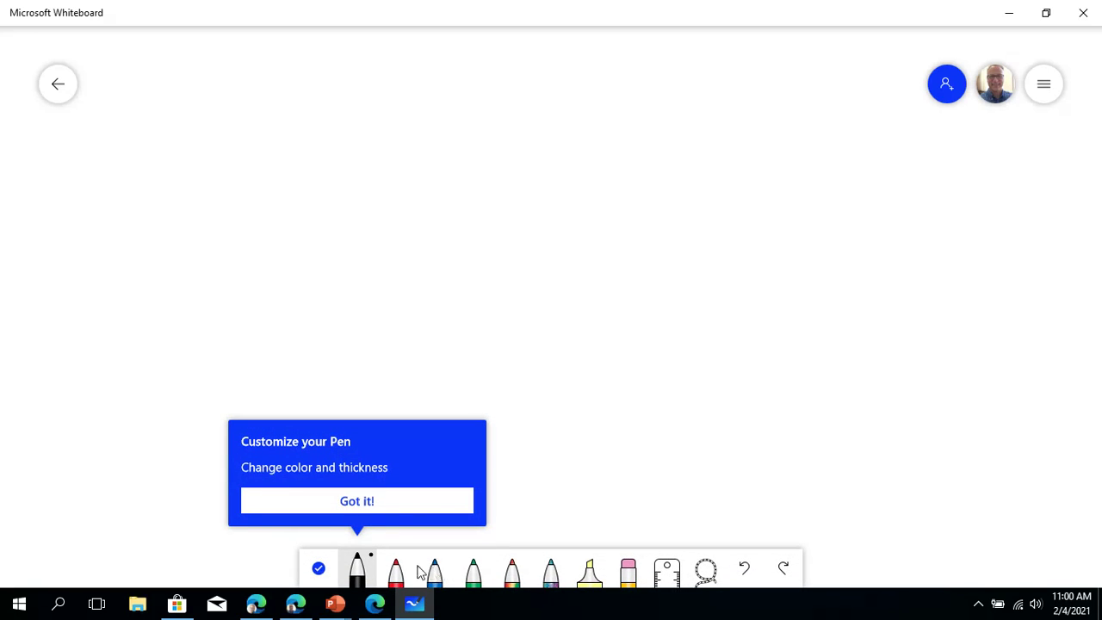
pyautogui.click(341, 500)
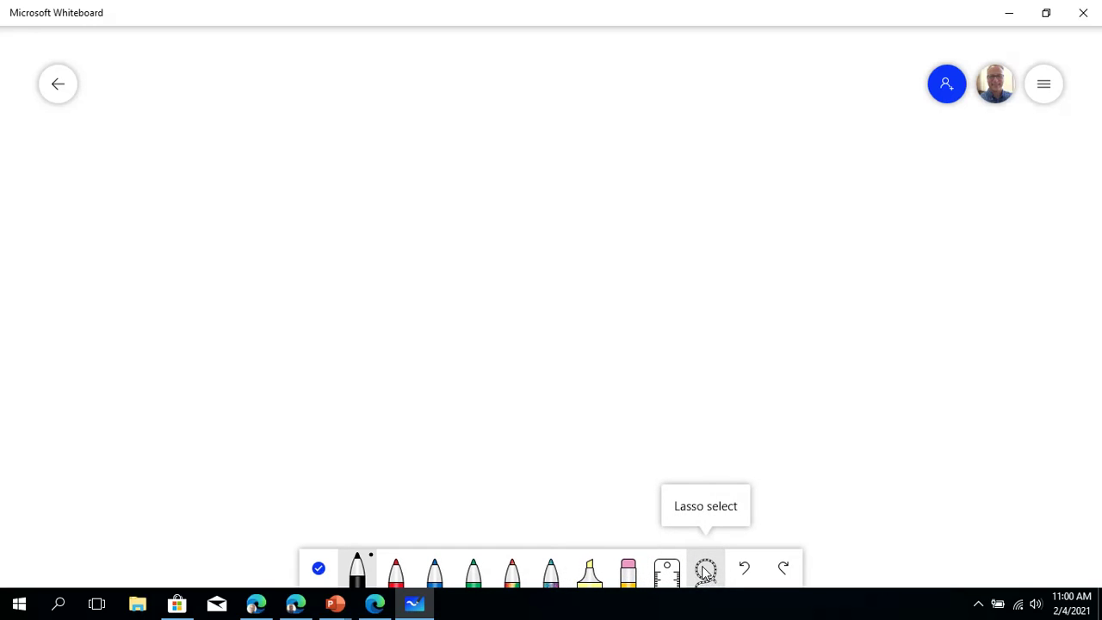
pyautogui.click(365, 571)
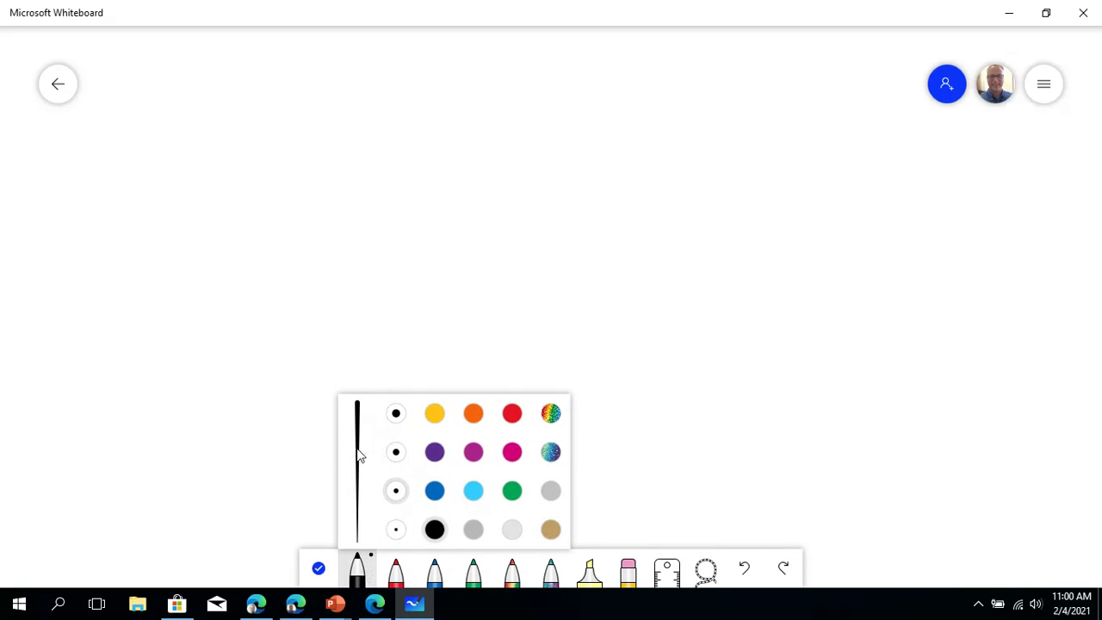
pyautogui.click(434, 454)
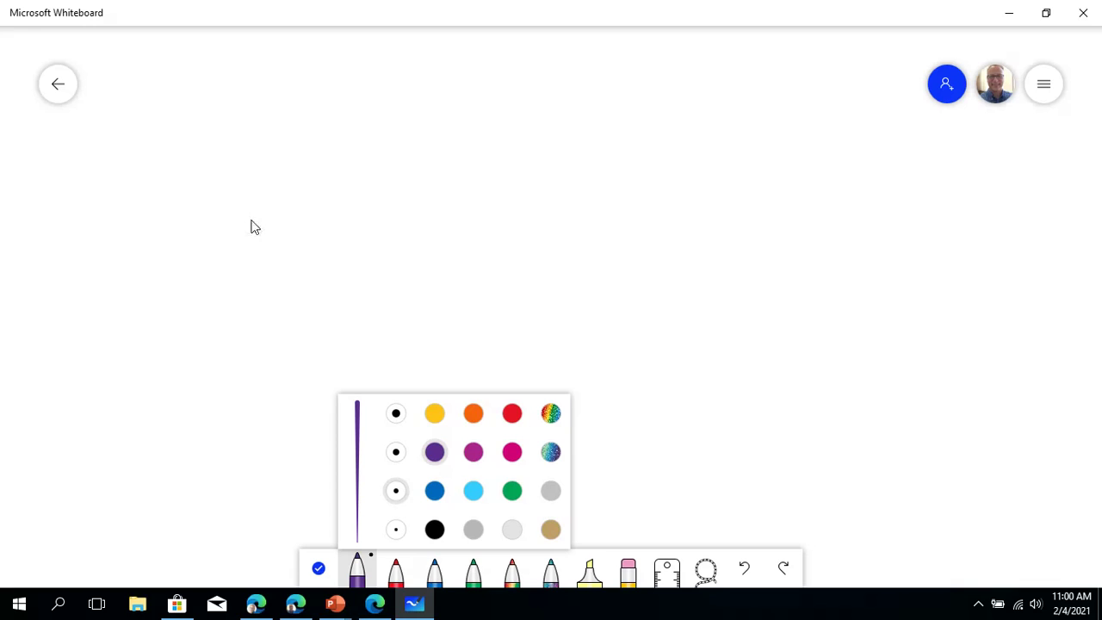
pyautogui.moveTo(221, 224)
pyautogui.mouseDown()
pyautogui.moveTo(264, 238)
pyautogui.moveTo(258, 201)
pyautogui.moveTo(263, 220)
pyautogui.moveTo(345, 219)
pyautogui.mouseUp()
pyautogui.click(299, 193)
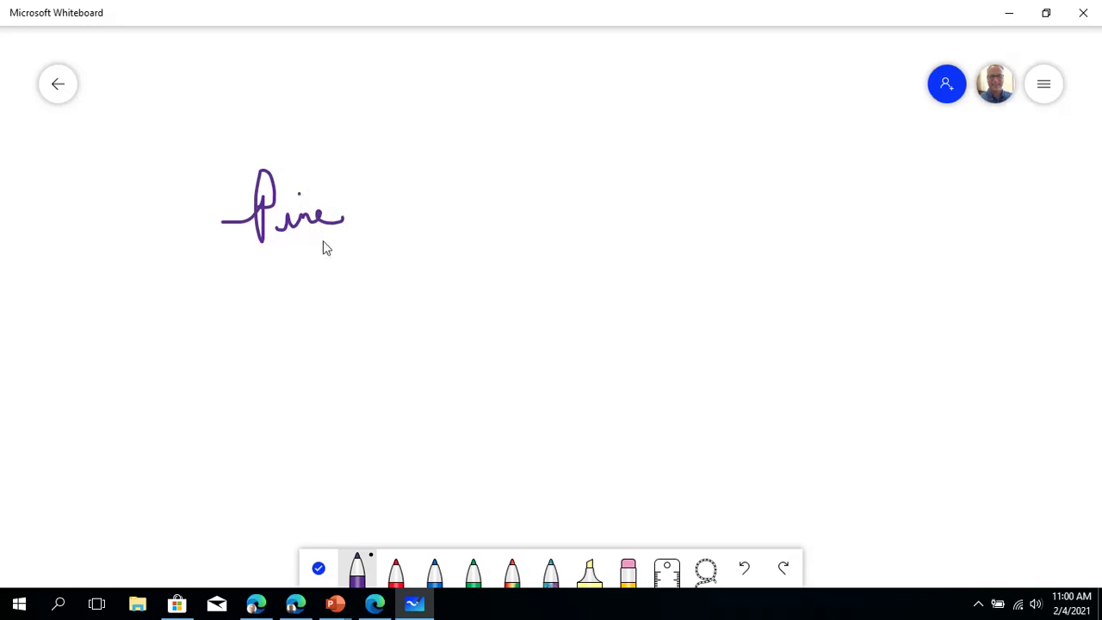
pyautogui.moveTo(326, 286)
pyautogui.mouseDown()
pyautogui.moveTo(387, 229)
pyautogui.moveTo(498, 248)
pyautogui.mouseUp()
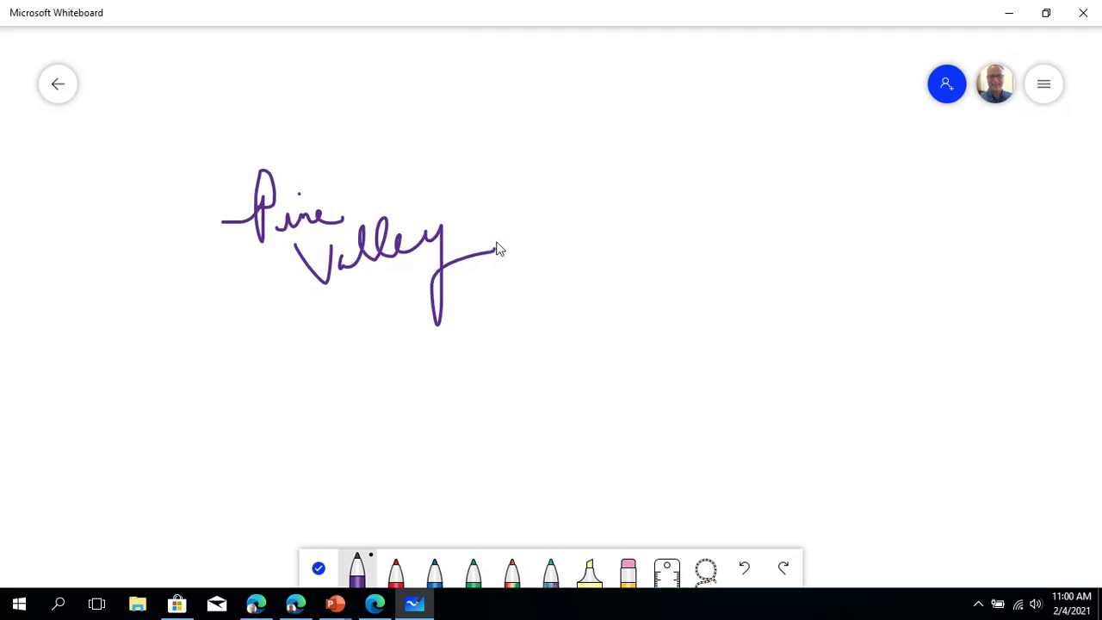
# Draw a long wavy line with the rainbow pen below "Pine Valley" and a squiggle with the blue-green glitter pen above and beside it
pyautogui.click(511, 576)
pyautogui.moveTo(299, 400)
pyautogui.mouseDown()
pyautogui.moveTo(593, 328)
pyautogui.moveTo(539, 376)
pyautogui.moveTo(335, 384)
pyautogui.moveTo(234, 366)
pyautogui.mouseUp()
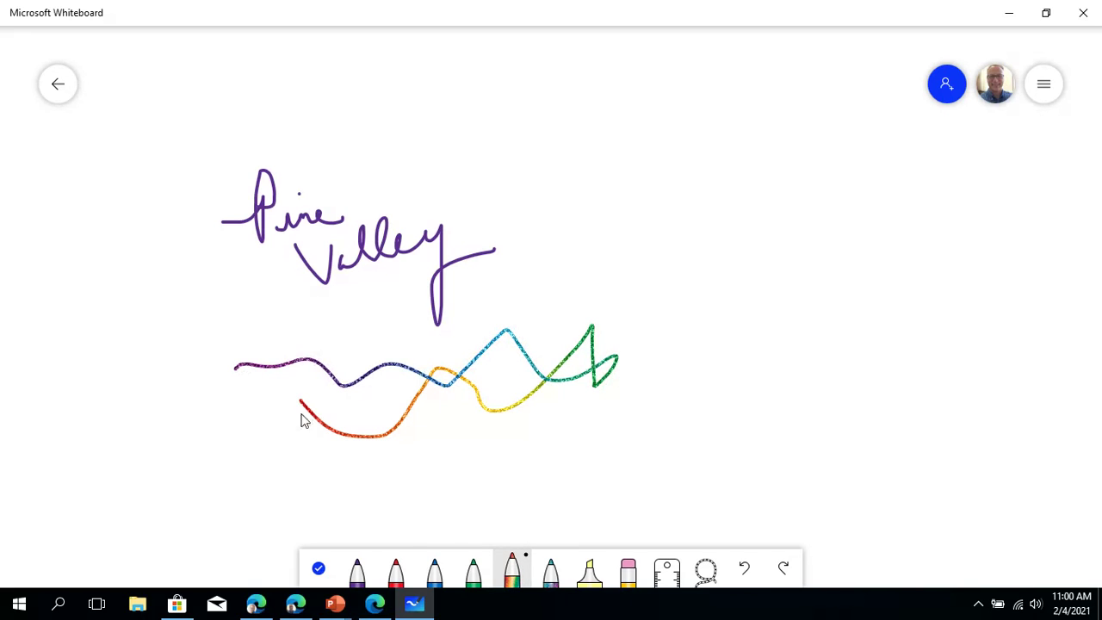
pyautogui.click(555, 583)
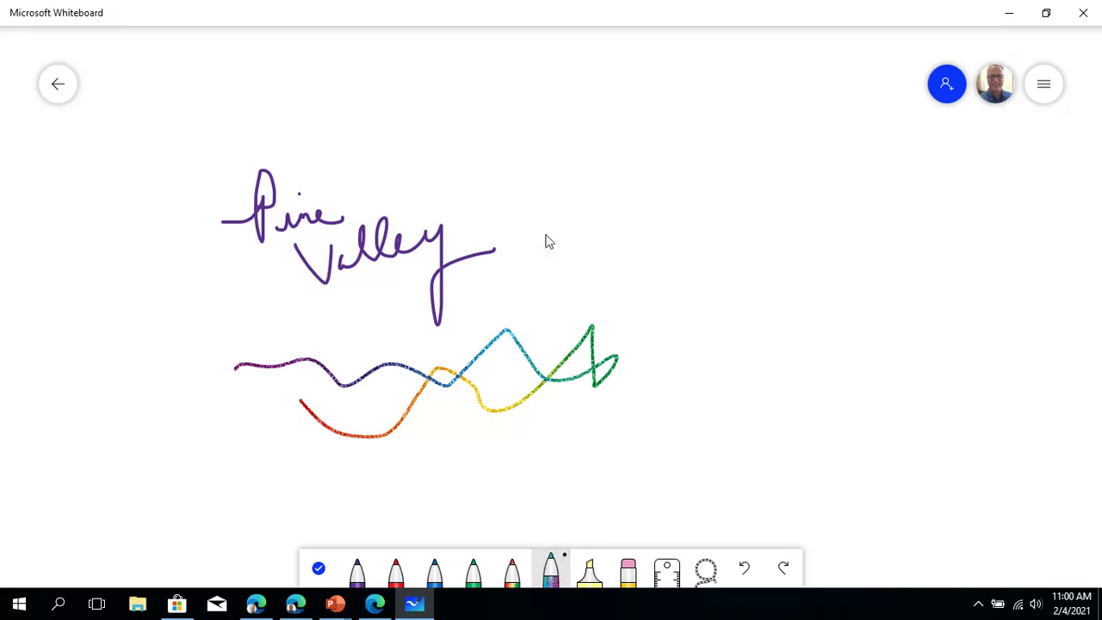
pyautogui.moveTo(498, 155)
pyautogui.mouseDown()
pyautogui.moveTo(602, 206)
pyautogui.moveTo(608, 145)
pyautogui.mouseUp()
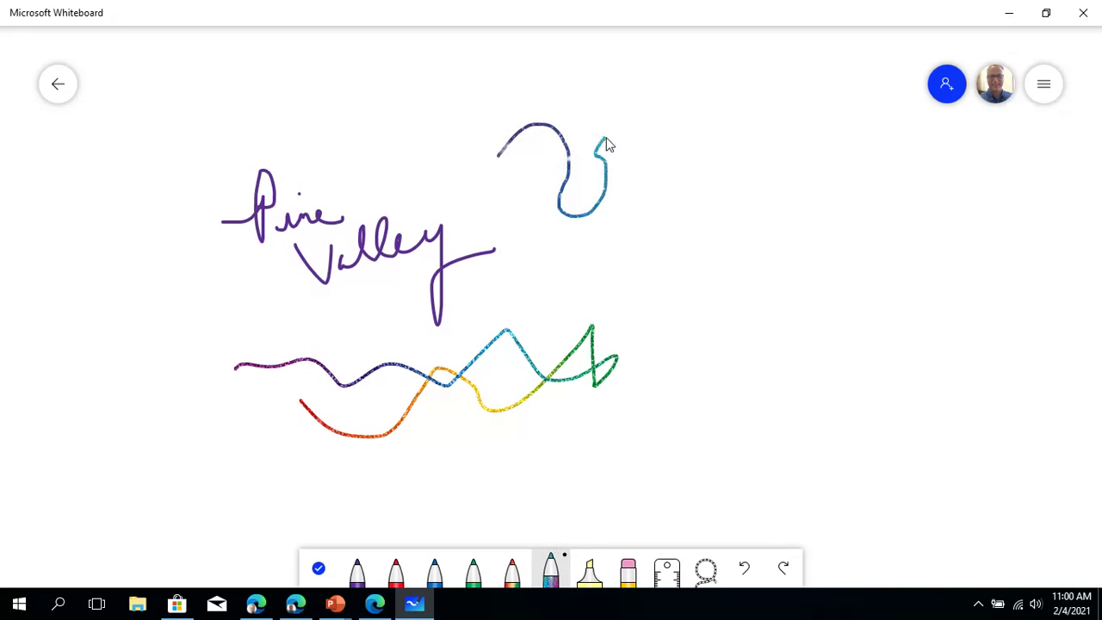
pyautogui.moveTo(610, 208); pyautogui.dragTo(641, 155)
# Highlight the word "Pine" in neon yellow and erase the green end of the rainbow line
pyautogui.click(590, 570)
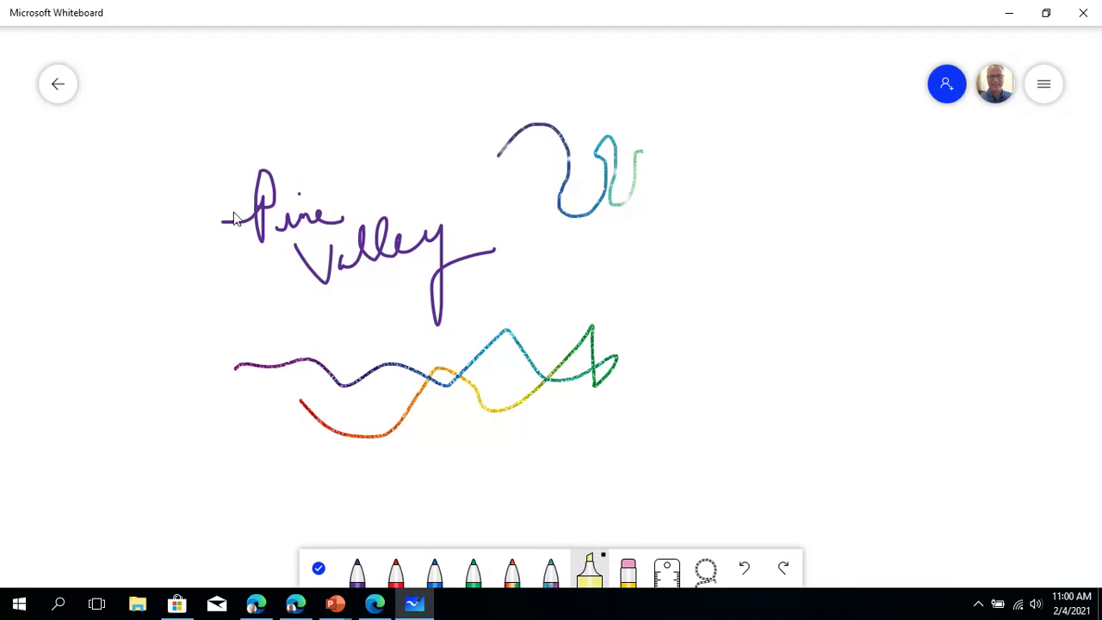
pyautogui.moveTo(239, 217); pyautogui.dragTo(217, 228)
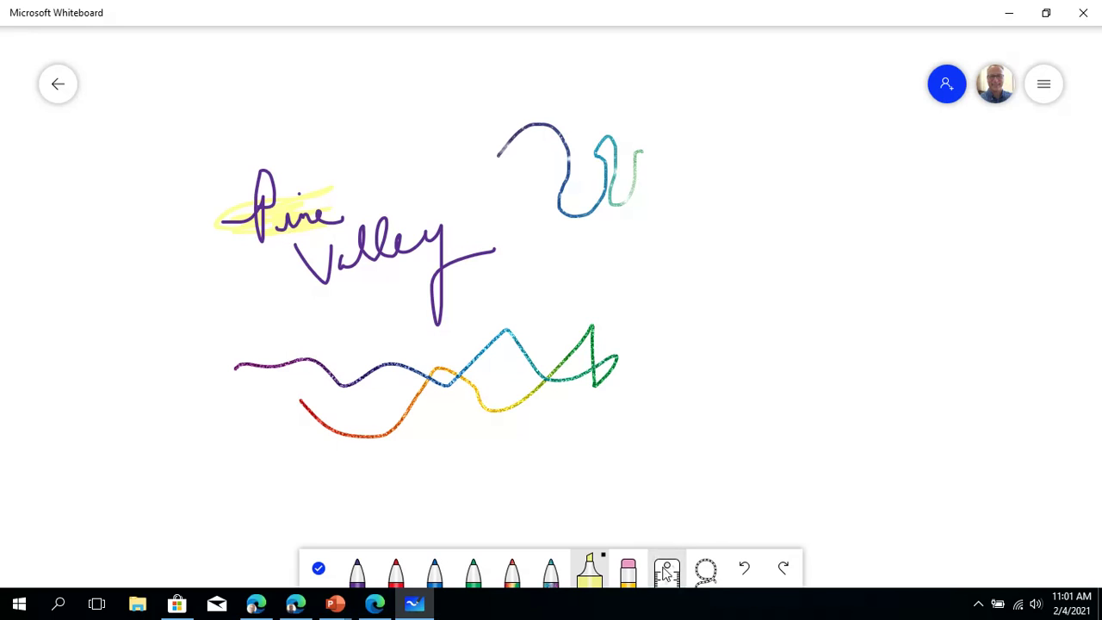
pyautogui.click(627, 570)
pyautogui.moveTo(617, 403)
pyautogui.mouseDown()
pyautogui.moveTo(626, 355)
pyautogui.moveTo(586, 374)
pyautogui.moveTo(576, 330)
pyautogui.moveTo(538, 384)
pyautogui.mouseUp()
pyautogui.click(630, 561)
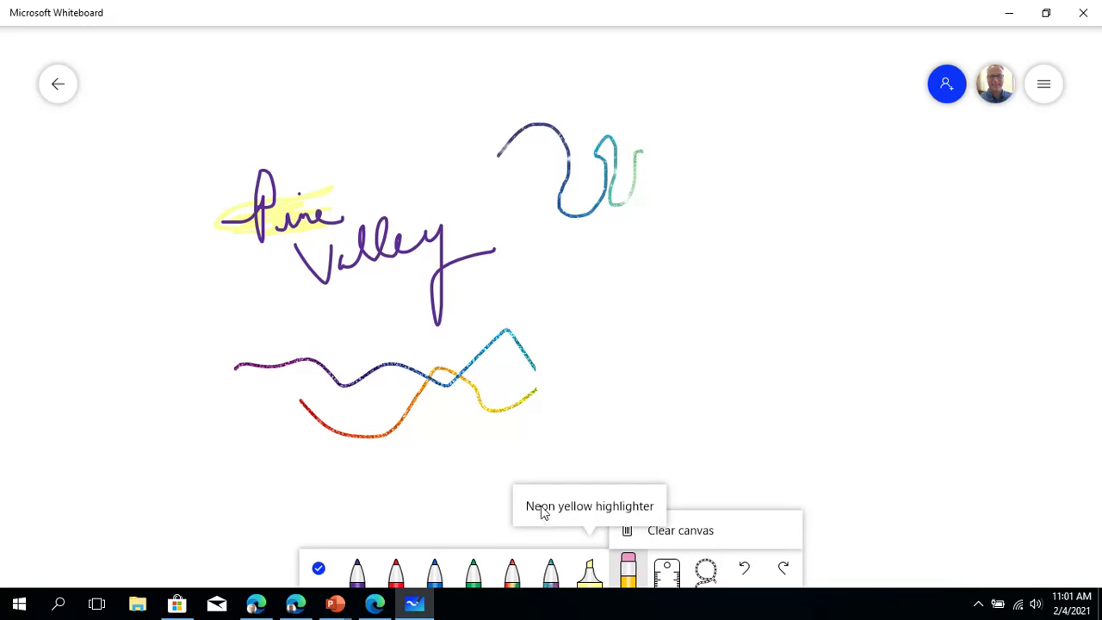
# Place the ruler over the canvas at 45 degrees and draw a straight red line along its upper edge
pyautogui.click(668, 573)
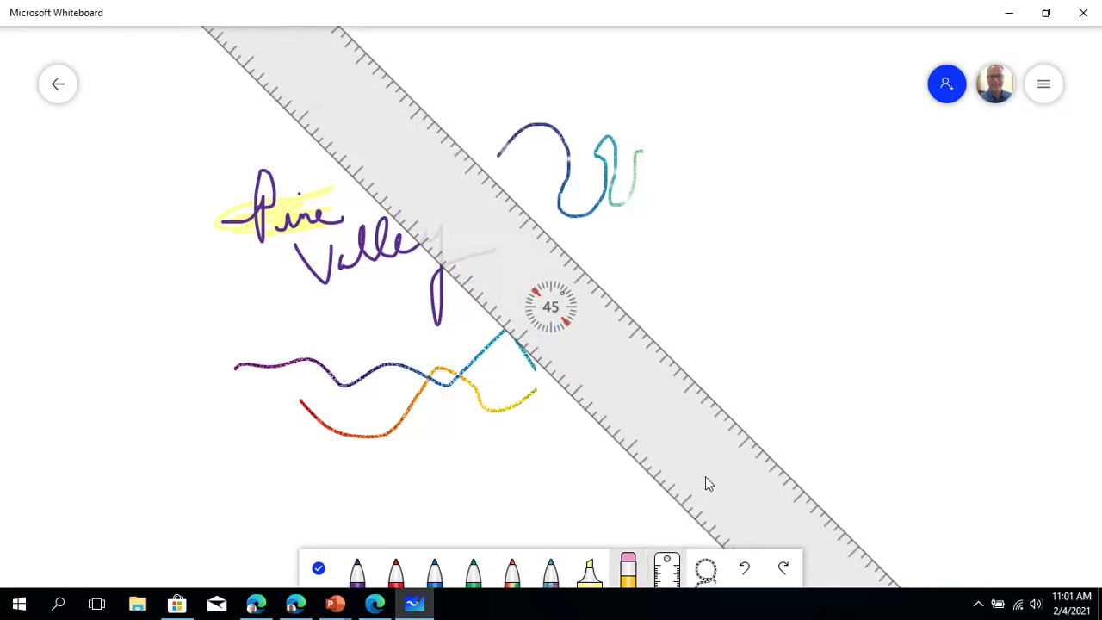
pyautogui.scroll(2, 706, 482)
pyautogui.moveTo(706, 482); pyautogui.dragTo(744, 436)
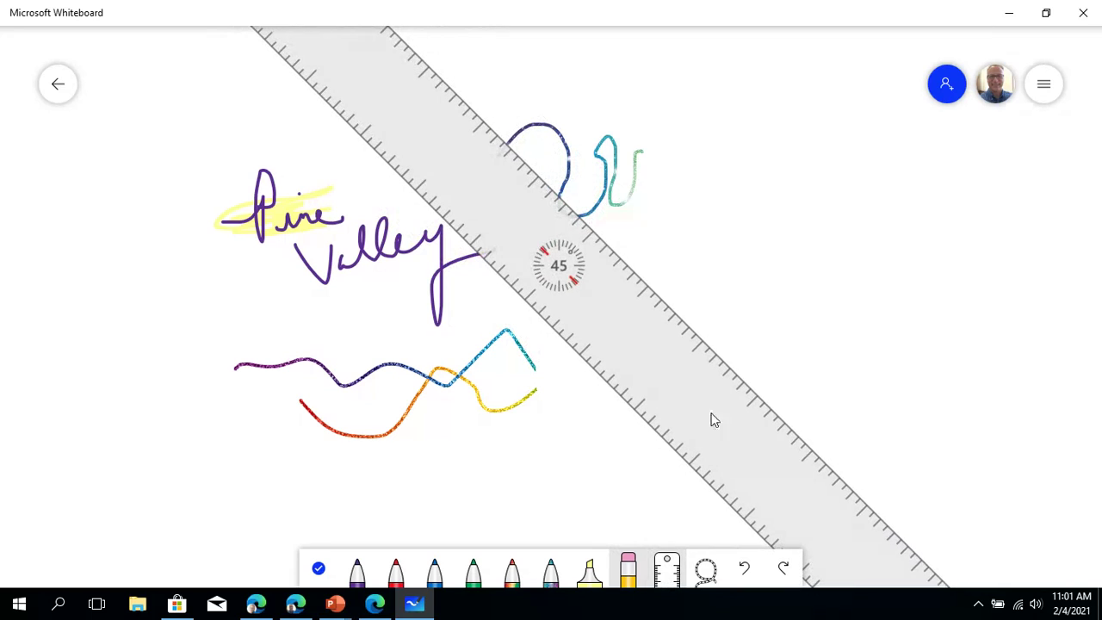
pyautogui.click(395, 571)
pyautogui.moveTo(652, 290); pyautogui.dragTo(746, 383)
# Rotate the ruler to 14 degrees and shift it slightly upward on the canvas
pyautogui.scroll(-1, 587, 281)
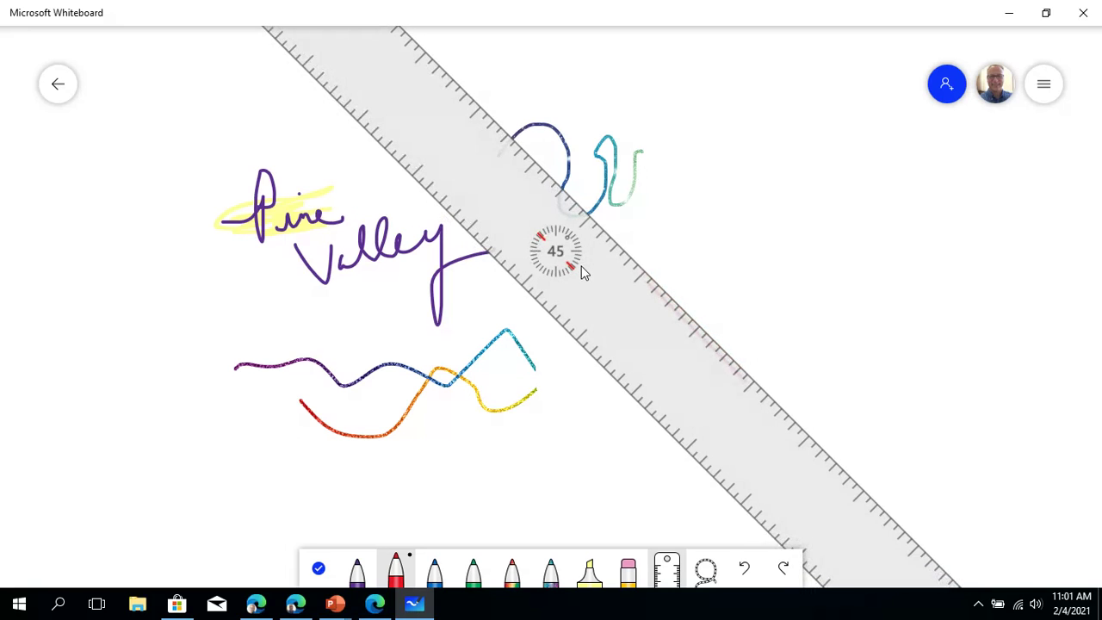
pyautogui.scroll(-5, 584, 279)
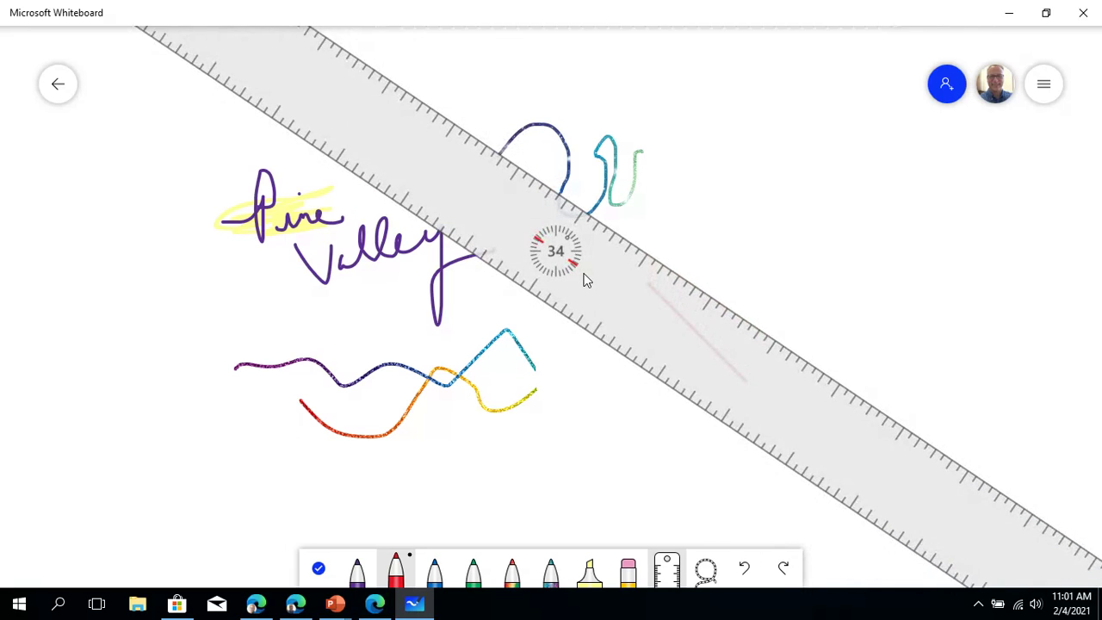
pyautogui.scroll(-2, 584, 279)
pyautogui.scroll(2, 584, 279)
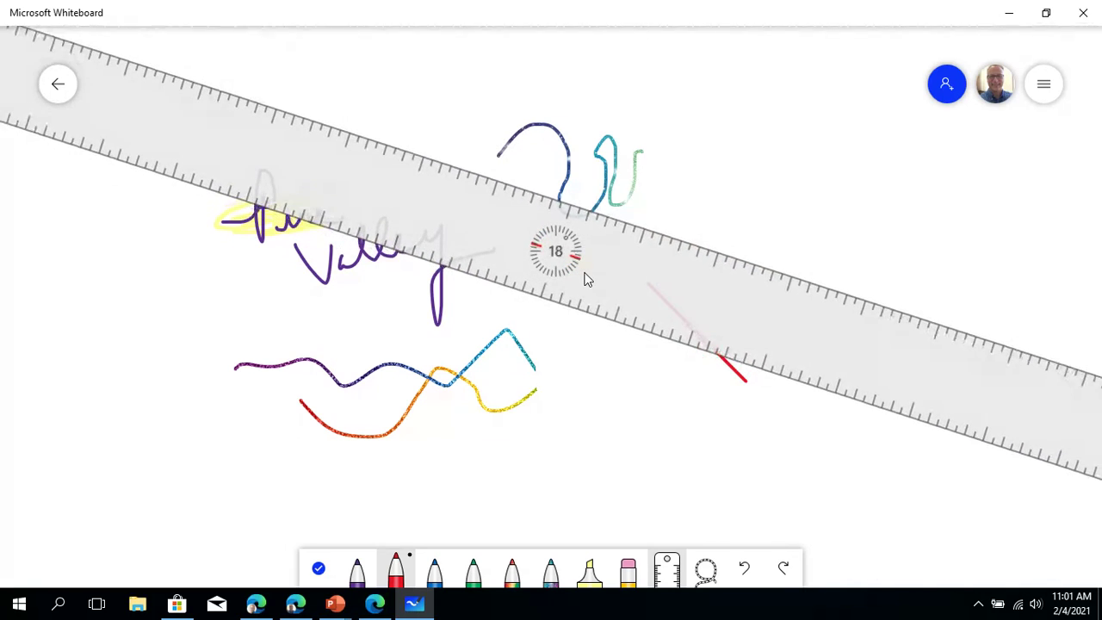
pyautogui.scroll(3, 678, 286)
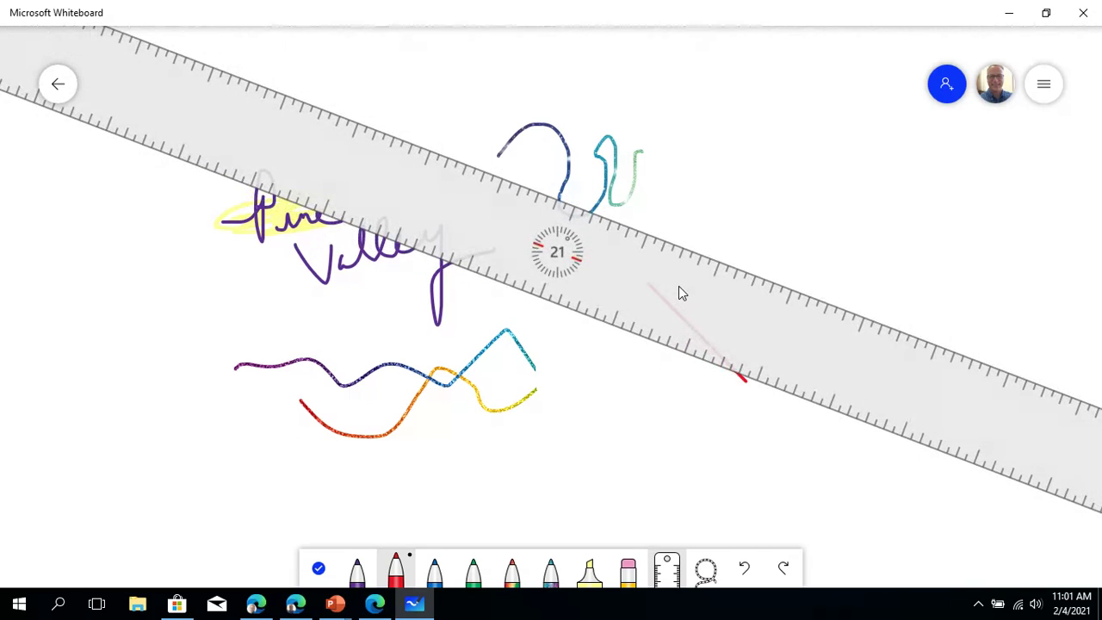
pyautogui.moveTo(679, 288); pyautogui.dragTo(676, 264)
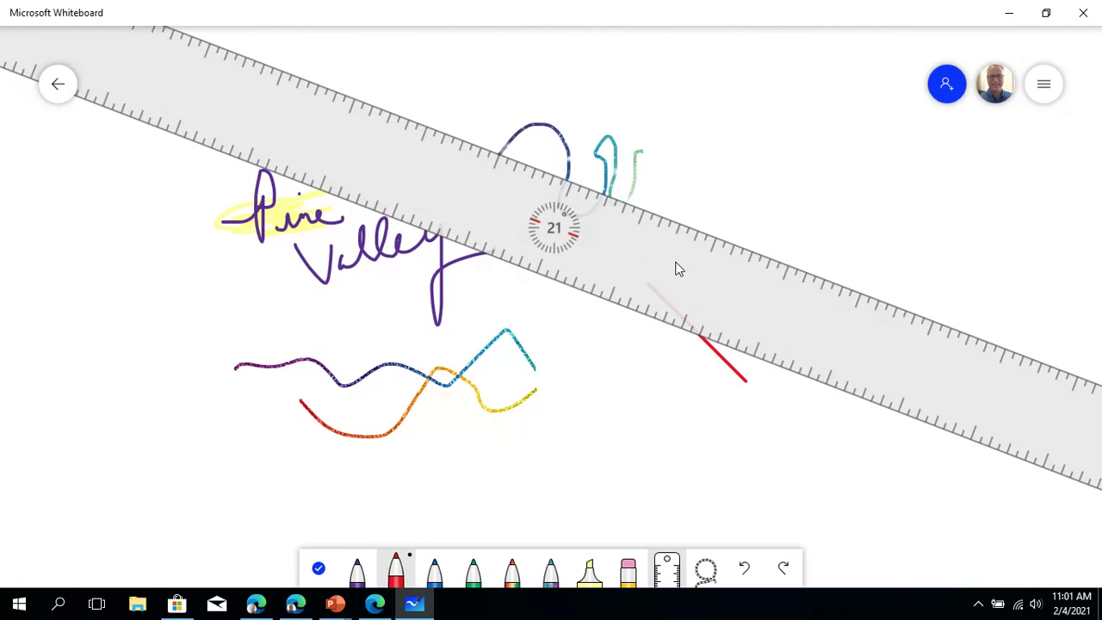
pyautogui.scroll(-1, 676, 268)
pyautogui.scroll(3, 676, 269)
pyautogui.scroll(-7, 676, 269)
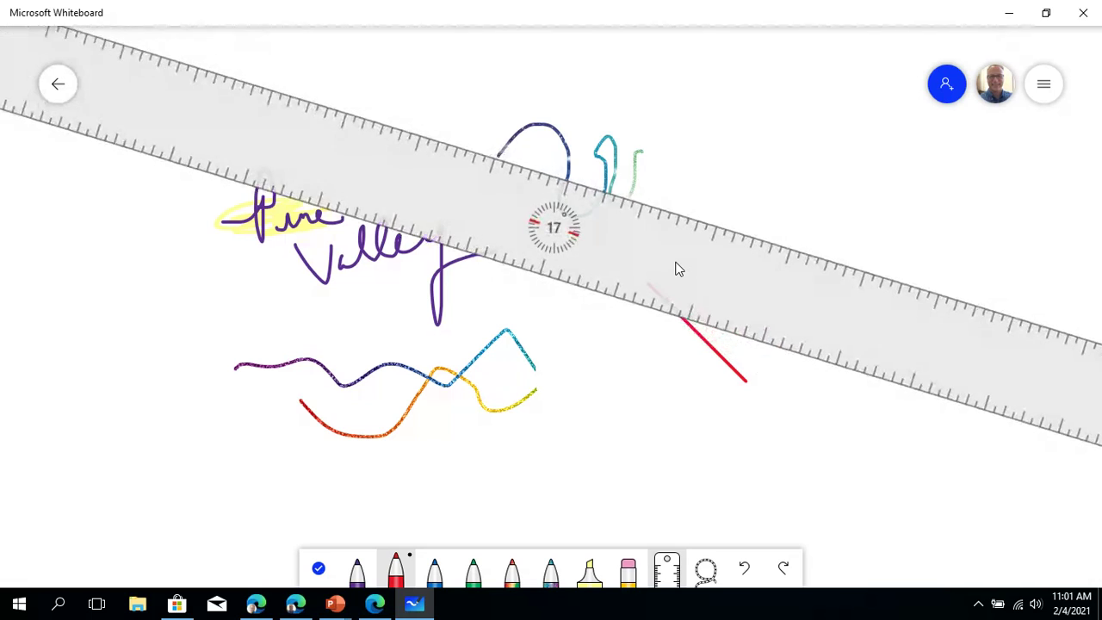
pyautogui.scroll(5, 676, 268)
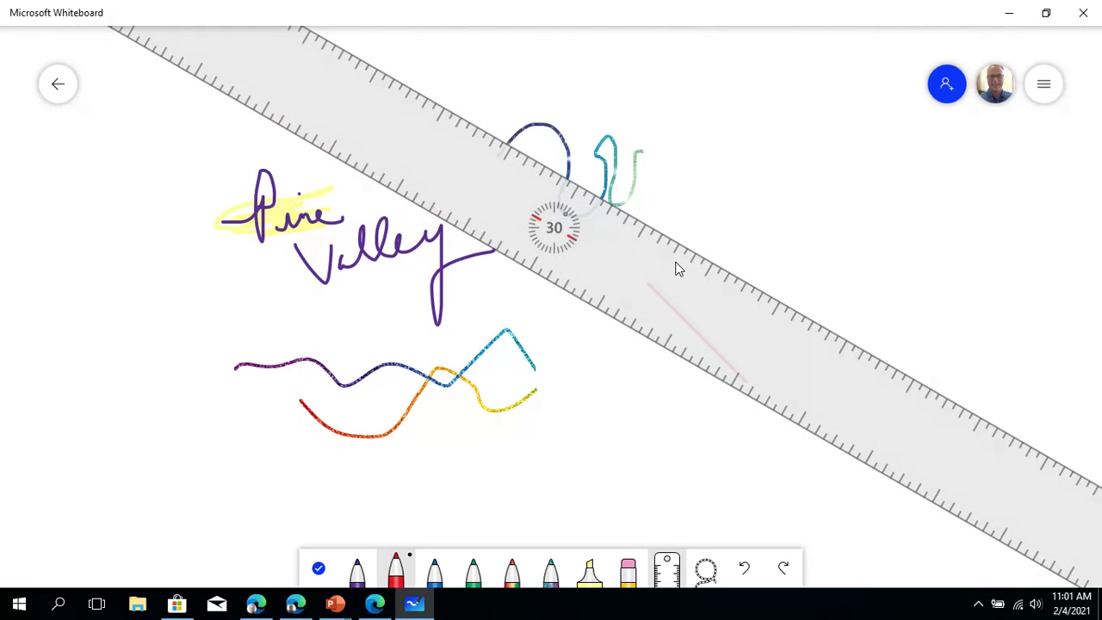
pyautogui.scroll(-2, 722, 314)
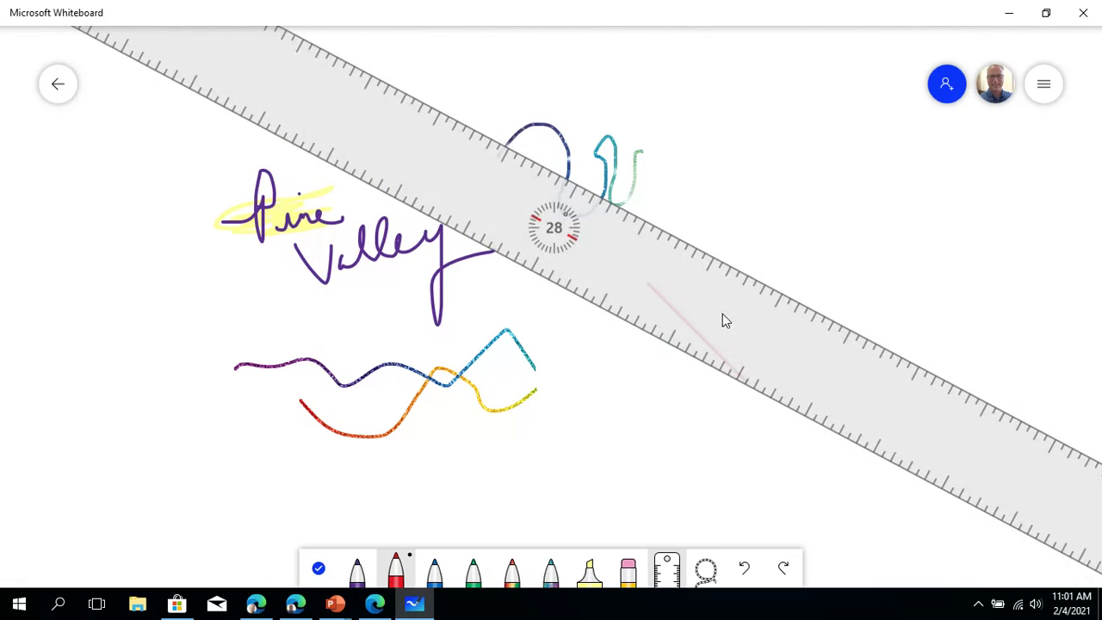
pyautogui.scroll(-3, 725, 320)
pyautogui.scroll(3, 725, 320)
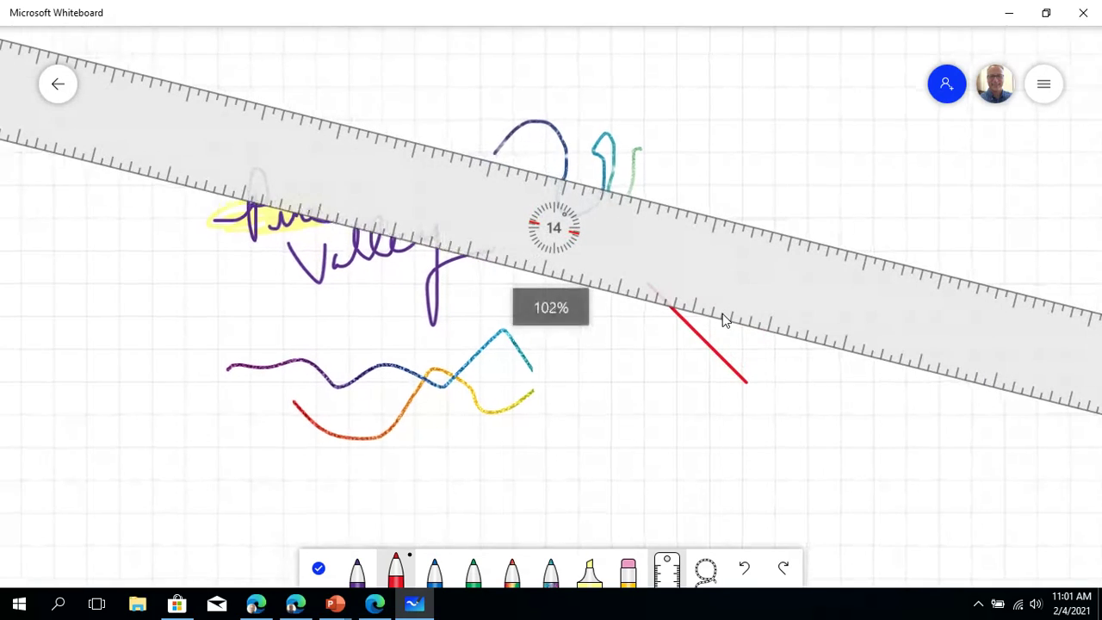
pyautogui.scroll(-2, 723, 321)
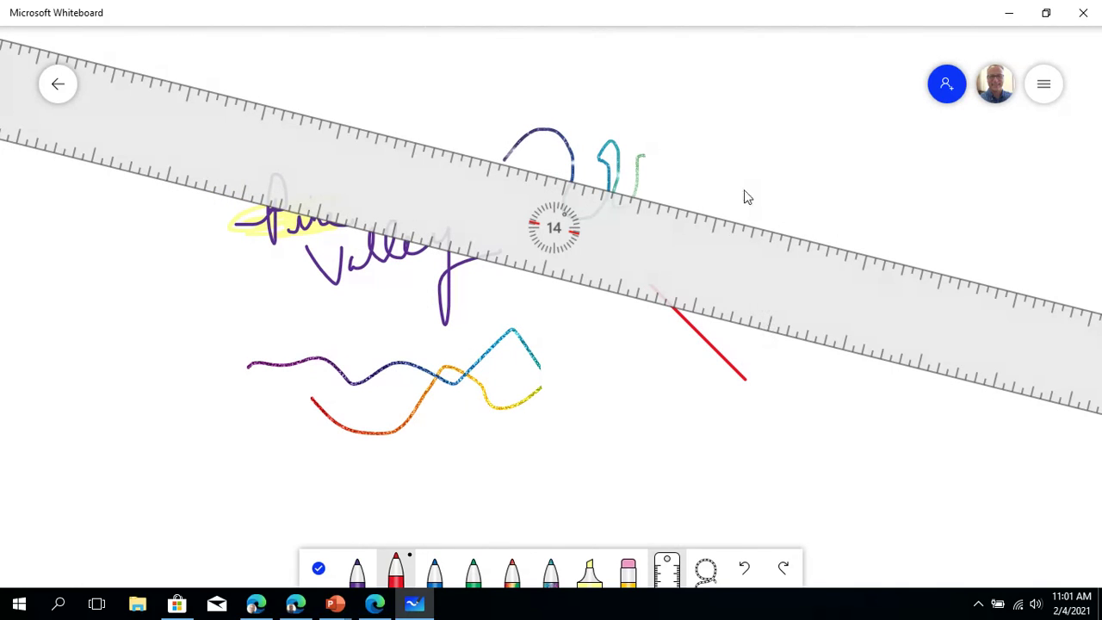
# Draw a second straight red line along the ruler's upper edge, beside the blue-green squiggle
pyautogui.scroll(-4, 701, 278)
pyautogui.moveTo(724, 243); pyautogui.dragTo(802, 261)
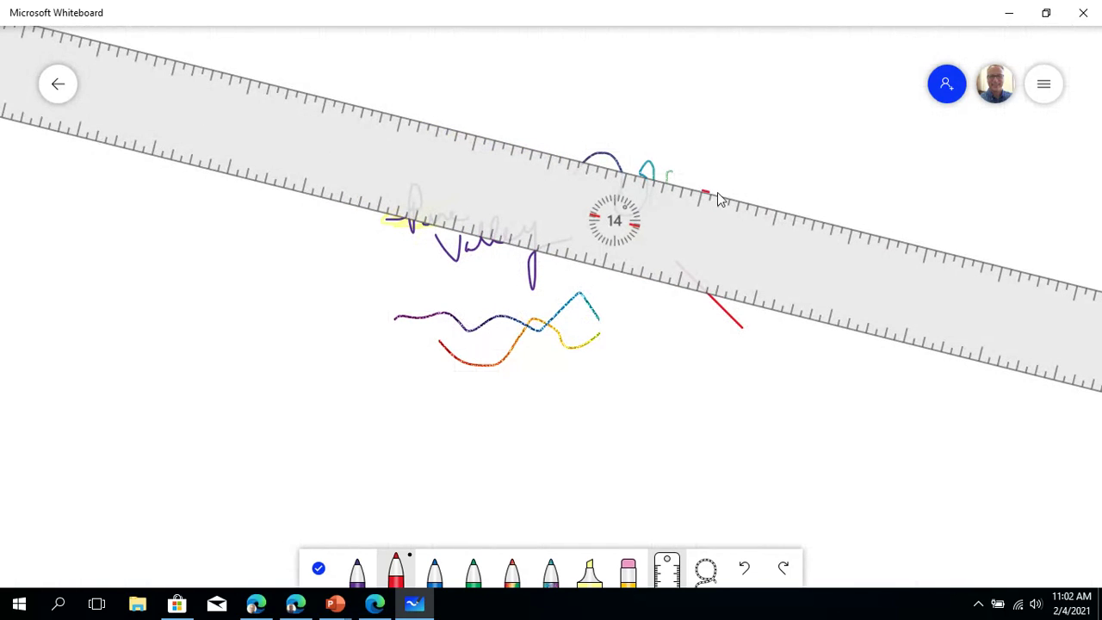
pyautogui.moveTo(718, 193); pyautogui.dragTo(872, 207)
# Draw a straight blue line along the ruler's upper edge above "Pine Valley", and move the ruler down off the lines
pyautogui.click(434, 571)
pyautogui.moveTo(258, 81); pyautogui.dragTo(389, 113)
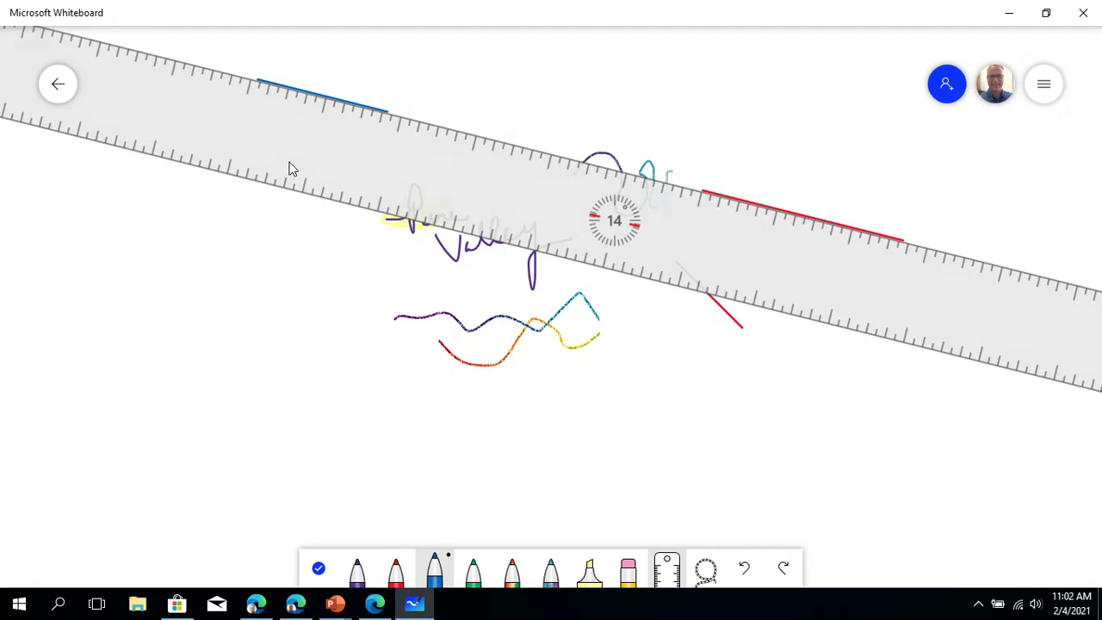
pyautogui.moveTo(605, 222)
pyautogui.mouseDown()
pyautogui.moveTo(625, 227)
pyautogui.moveTo(548, 217)
pyautogui.moveTo(562, 416)
pyautogui.moveTo(583, 305)
pyautogui.moveTo(597, 298)
pyautogui.moveTo(574, 293)
pyautogui.moveTo(611, 199)
pyautogui.moveTo(591, 388)
pyautogui.mouseUp()
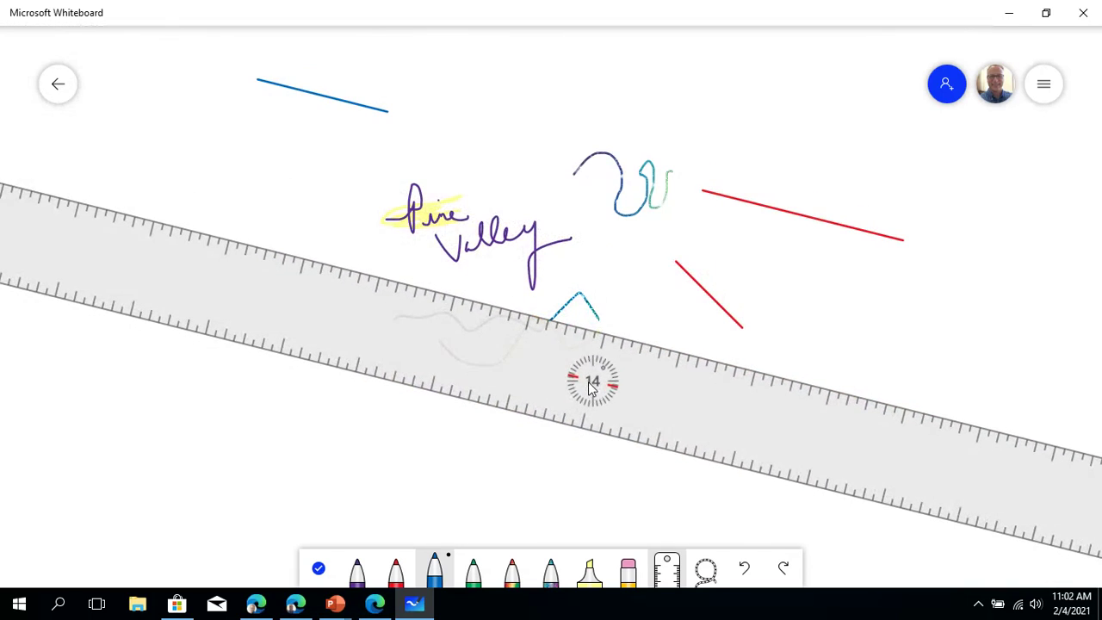
# Draw two short blue lines along the ruler's upper edge below the shorter red line, and move the ruler up over "Pine Valley"
pyautogui.moveTo(743, 376); pyautogui.dragTo(840, 392)
pyautogui.moveTo(857, 428); pyautogui.dragTo(778, 485)
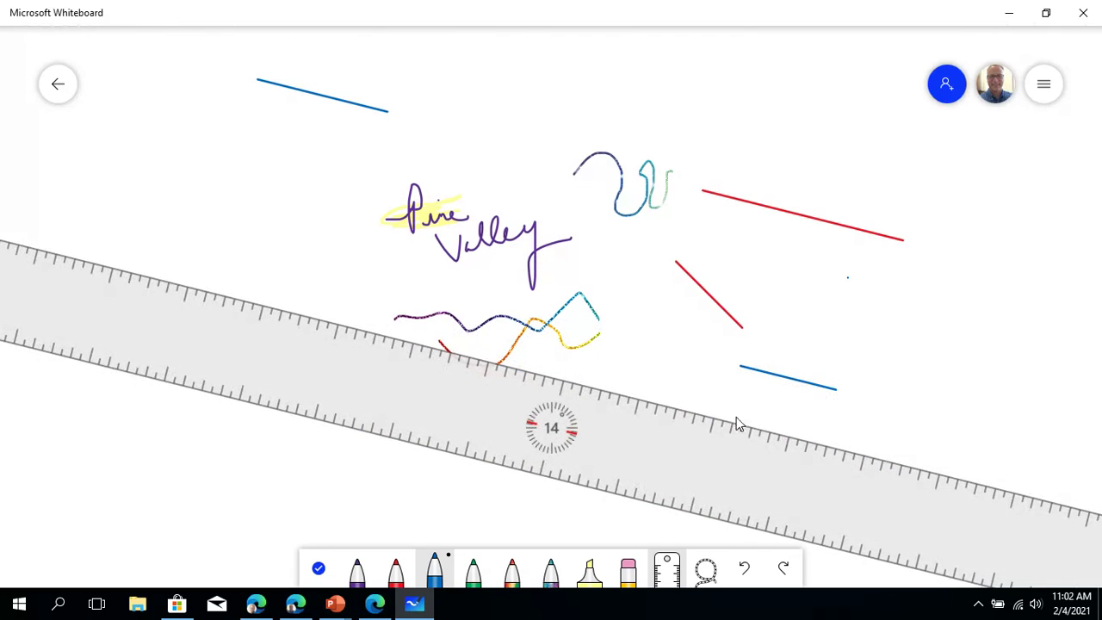
pyautogui.moveTo(790, 439)
pyautogui.mouseDown()
pyautogui.moveTo(801, 430)
pyautogui.moveTo(809, 318)
pyautogui.moveTo(766, 487)
pyautogui.moveTo(505, 295)
pyautogui.moveTo(393, 281)
pyautogui.moveTo(818, 296)
pyautogui.mouseUp()
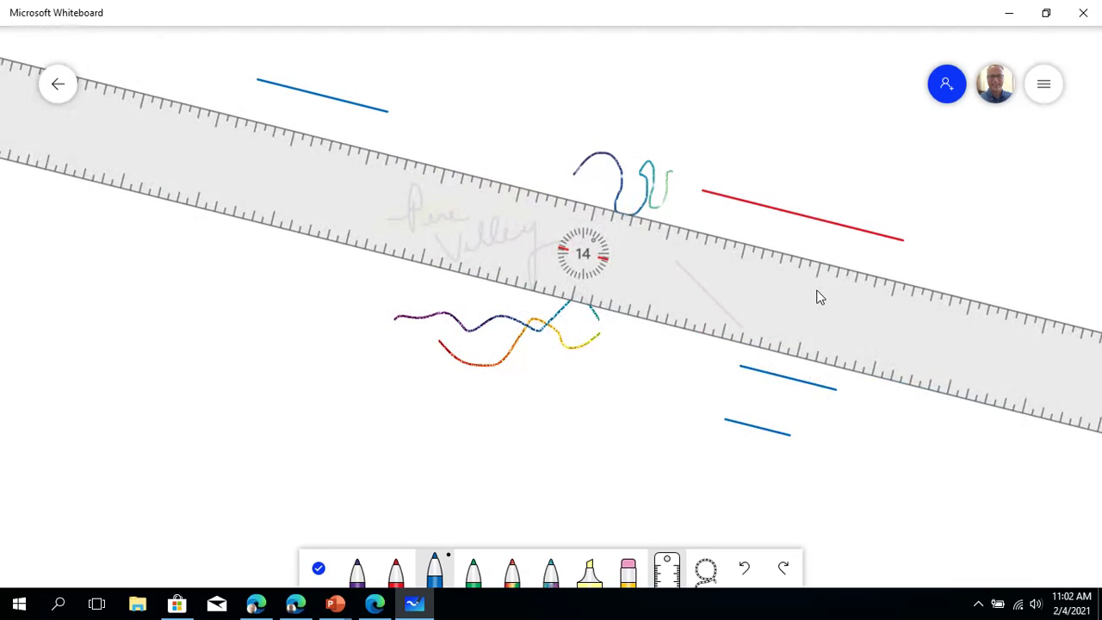
# Hide the ruler and show it again, and slide it along the canvas so its angle dial sits near the far right
pyautogui.click(676, 581)
pyautogui.click(673, 582)
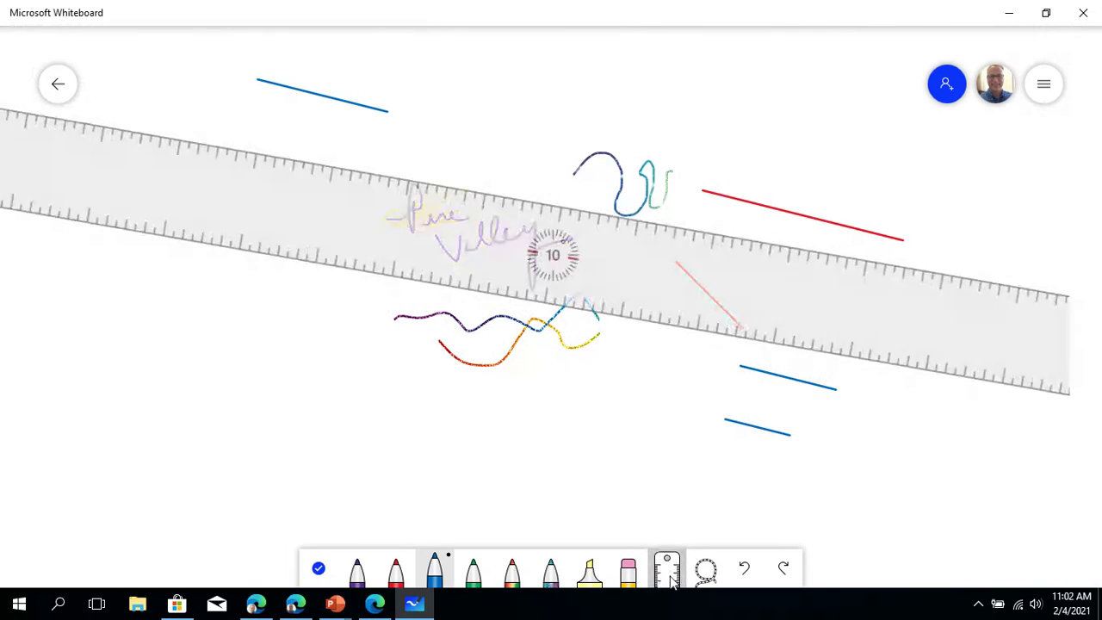
pyautogui.click(671, 580)
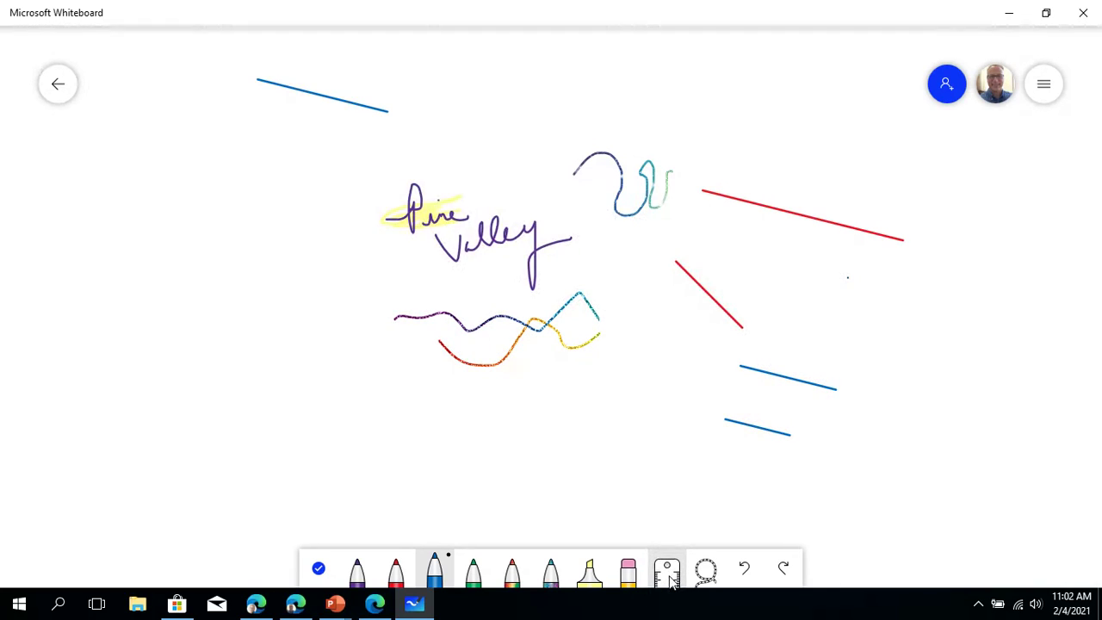
pyautogui.click(669, 577)
pyautogui.moveTo(683, 273)
pyautogui.mouseDown()
pyautogui.moveTo(963, 294)
pyautogui.moveTo(1101, 397)
pyautogui.moveTo(1101, 464)
pyautogui.moveTo(612, 332)
pyautogui.moveTo(86, 167)
pyautogui.moveTo(1101, 403)
pyautogui.moveTo(1023, 460)
pyautogui.mouseUp()
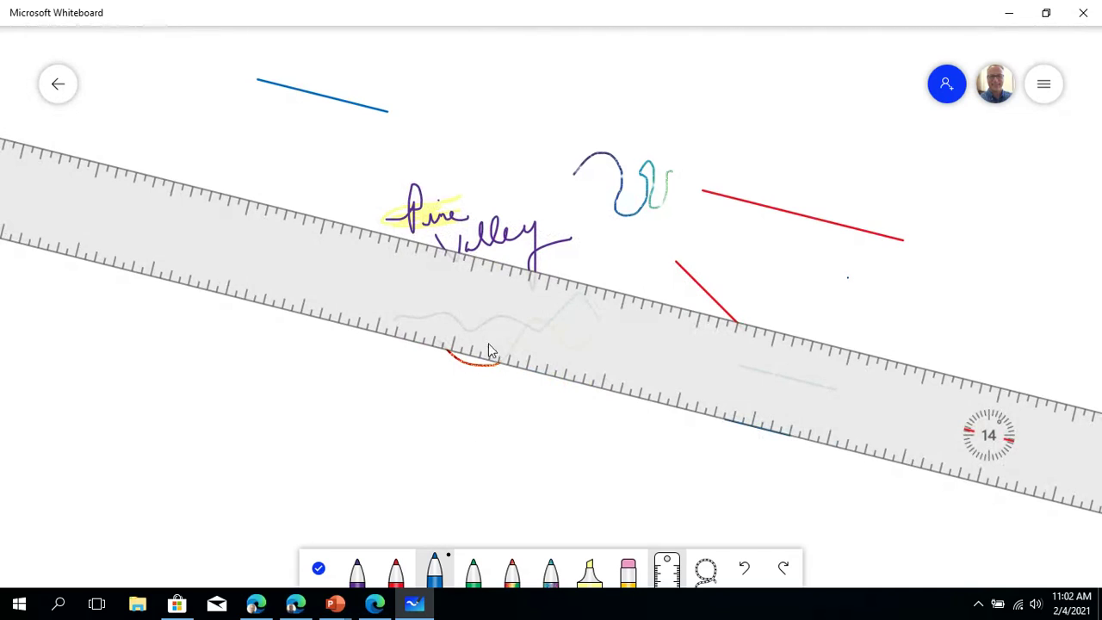
pyautogui.moveTo(496, 335); pyautogui.dragTo(562, 271)
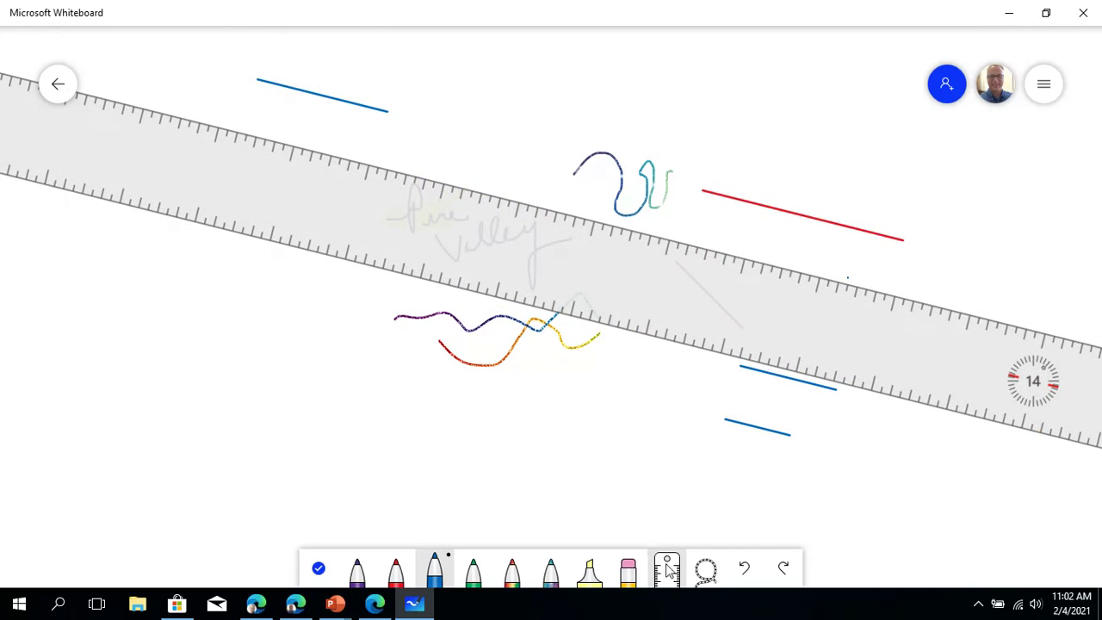
# Toggle the ruler off and back on, and slide it so its angle dial sits beside "Pine Valley"
pyautogui.click(668, 572)
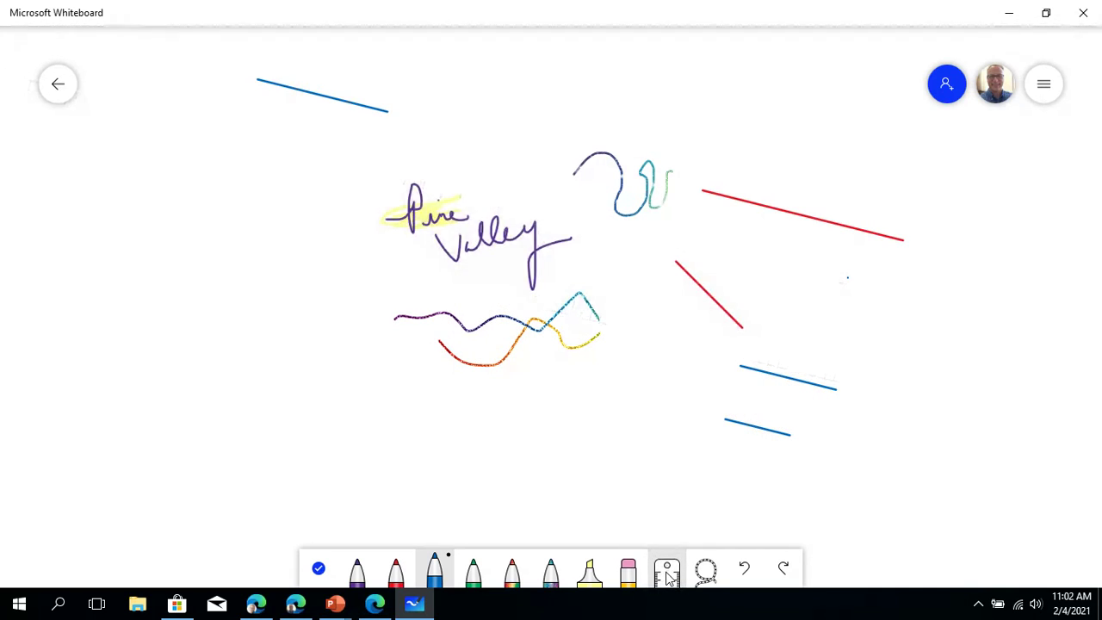
pyautogui.click(669, 572)
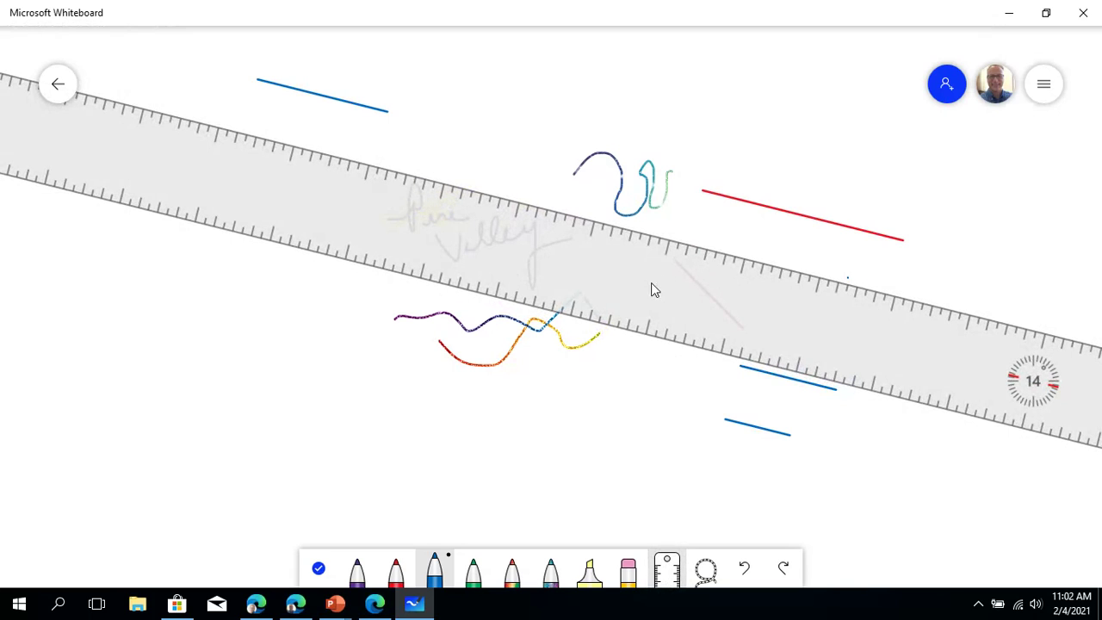
pyautogui.moveTo(656, 289); pyautogui.dragTo(411, 269)
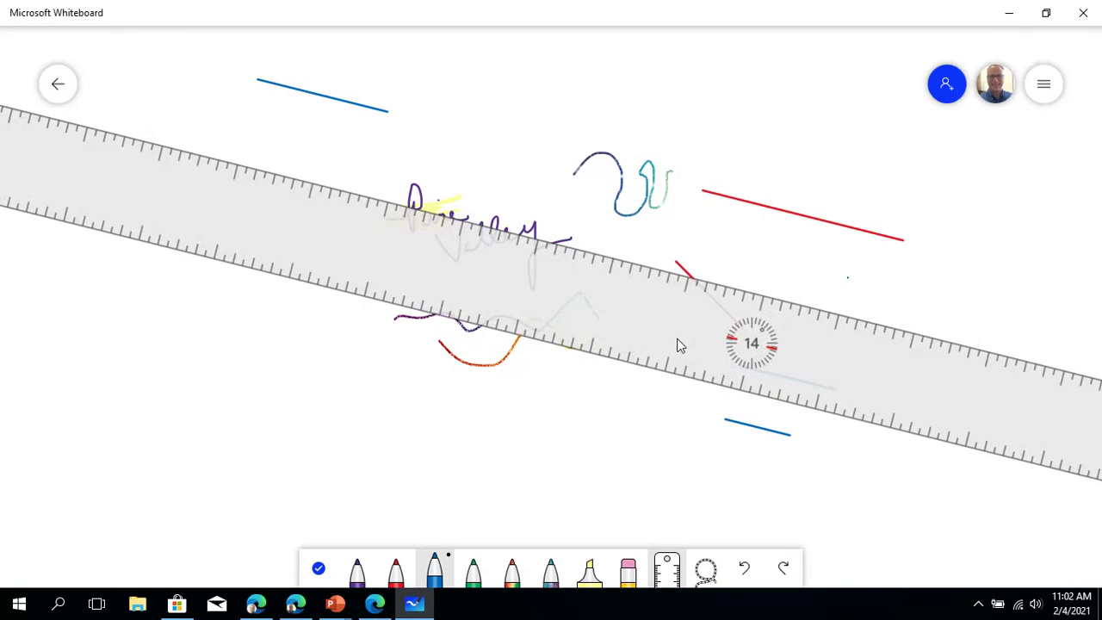
pyautogui.moveTo(678, 346); pyautogui.dragTo(478, 232)
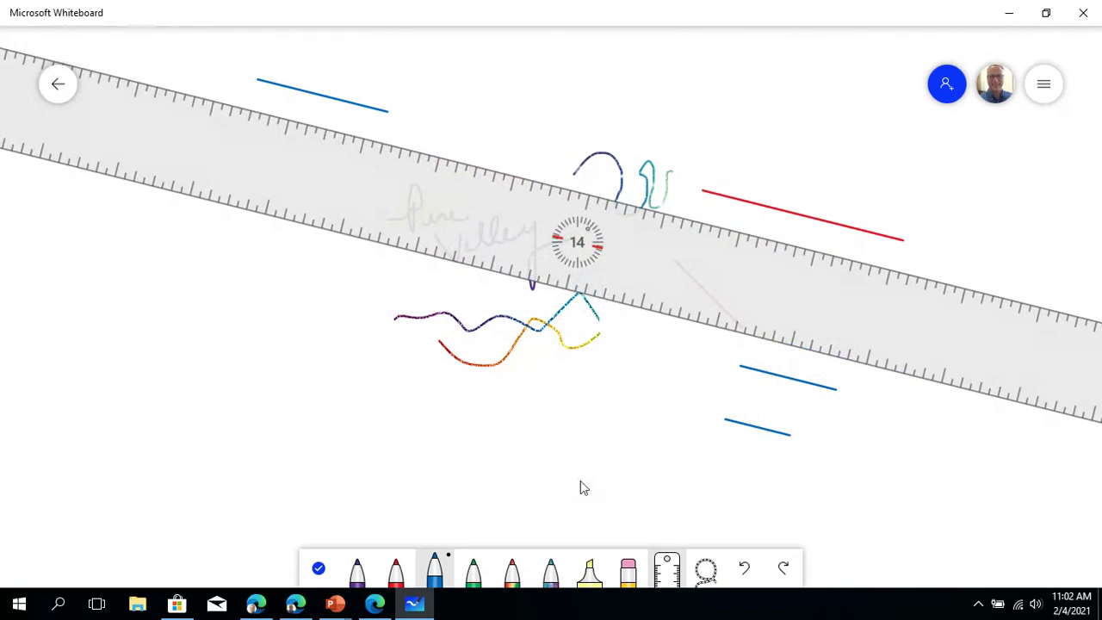
# Lasso the two crossing rainbow squiggles below "Pine Valley" and move them to the left side of the canvas
pyautogui.click(1050, 85)
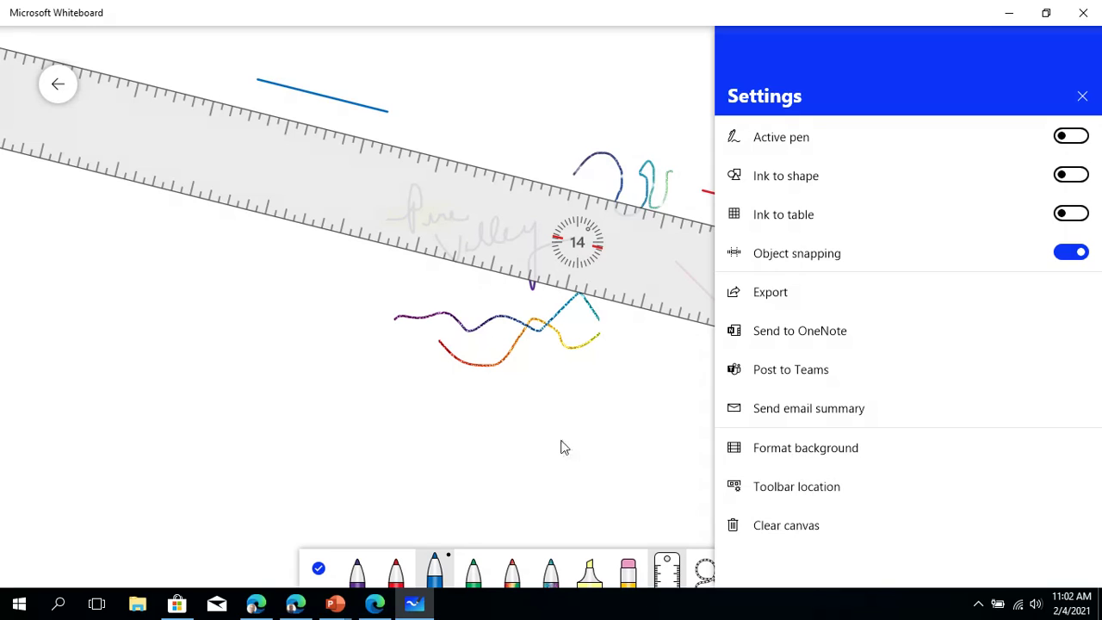
pyautogui.click(515, 436)
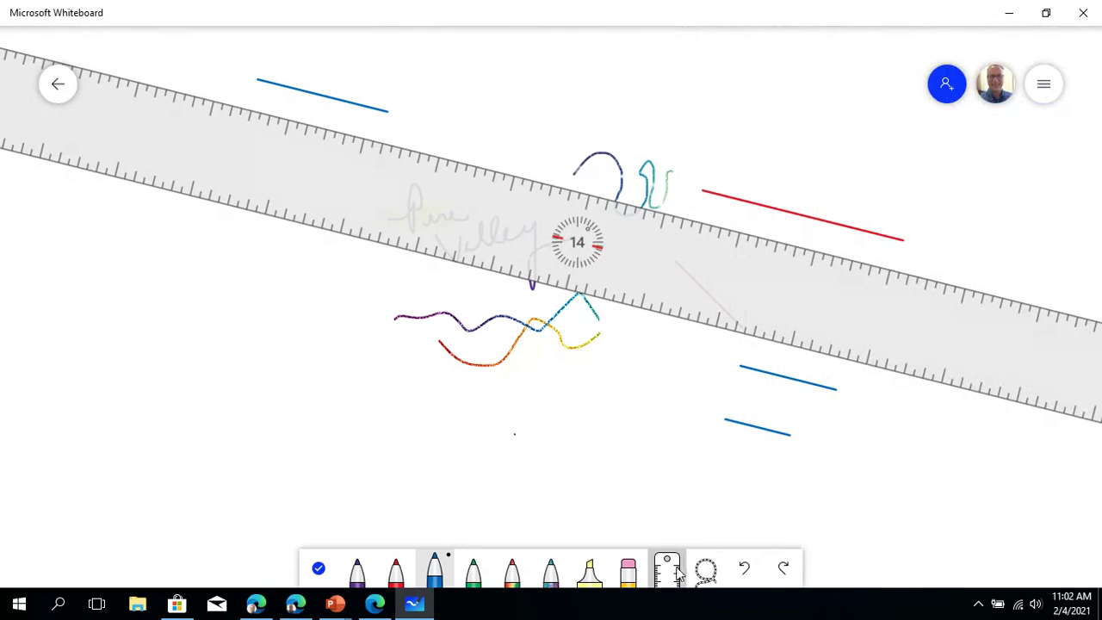
pyautogui.click(706, 569)
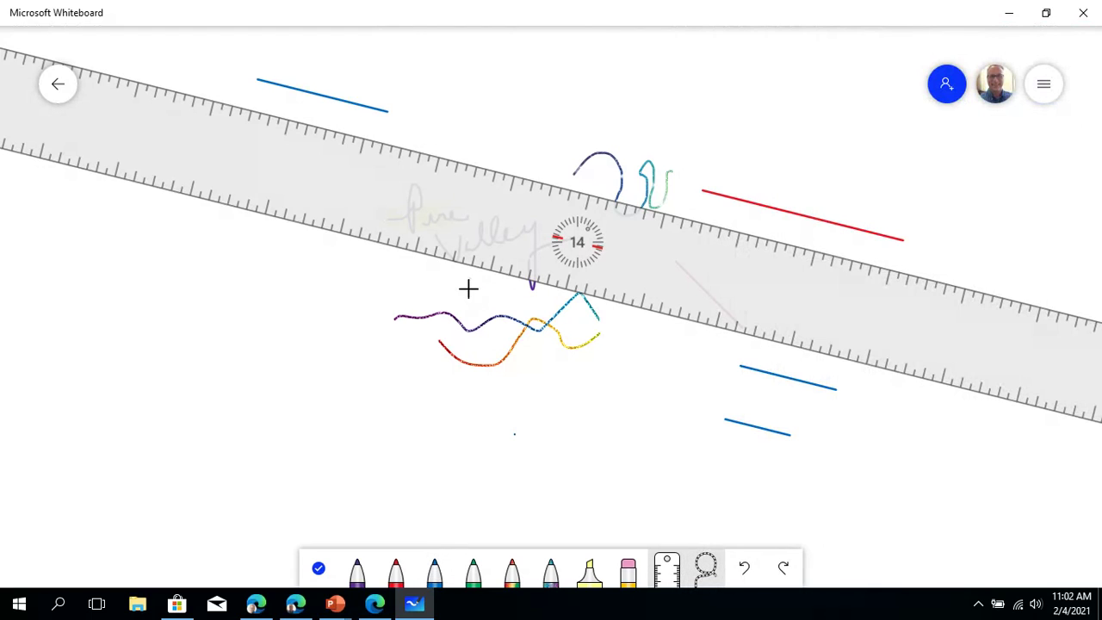
pyautogui.moveTo(468, 289)
pyautogui.mouseDown()
pyautogui.moveTo(457, 423)
pyautogui.moveTo(329, 389)
pyautogui.mouseUp()
pyautogui.moveTo(400, 277)
pyautogui.mouseDown()
pyautogui.moveTo(396, 352)
pyautogui.moveTo(565, 420)
pyautogui.mouseUp()
pyautogui.moveTo(467, 279)
pyautogui.mouseDown()
pyautogui.moveTo(485, 423)
pyautogui.moveTo(393, 287)
pyautogui.moveTo(400, 327)
pyautogui.moveTo(398, 315)
pyautogui.mouseUp()
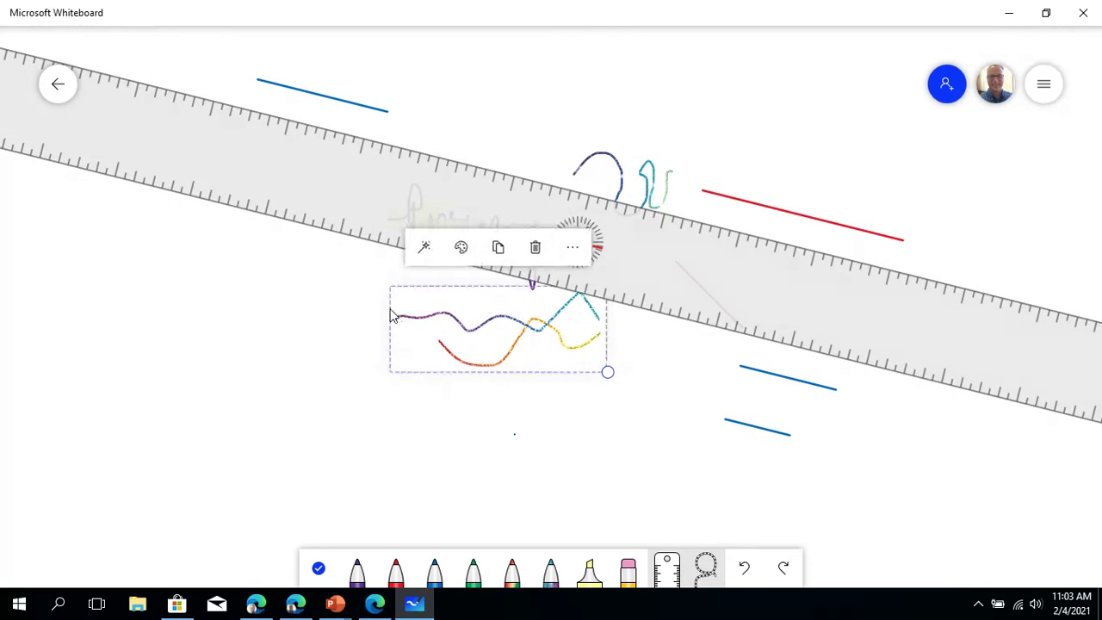
pyautogui.moveTo(465, 345); pyautogui.dragTo(250, 361)
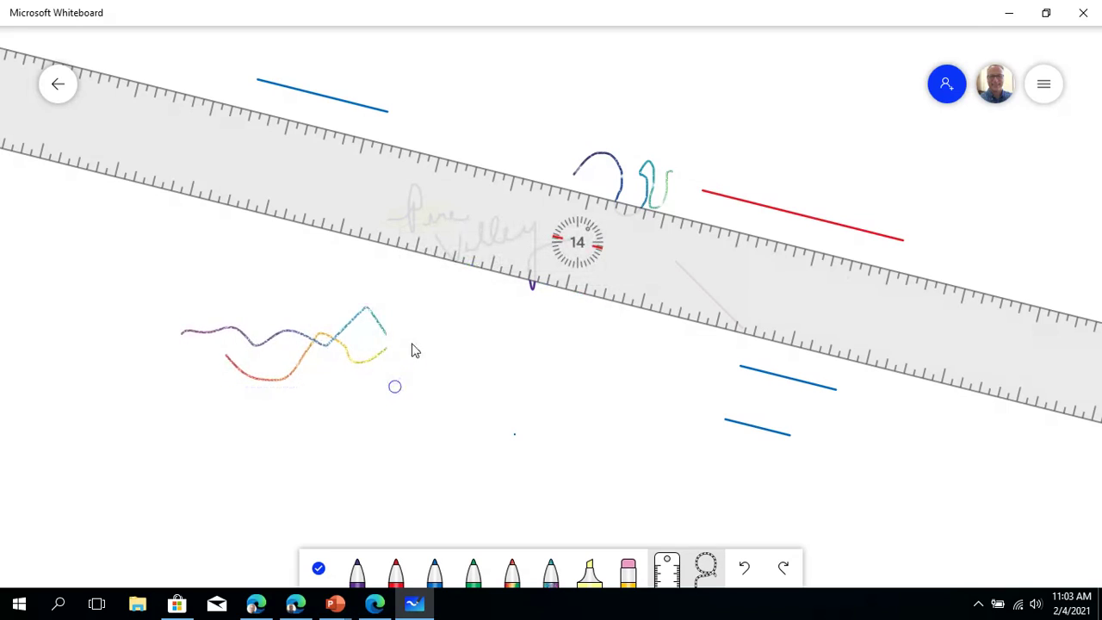
pyautogui.moveTo(310, 344); pyautogui.dragTo(317, 359)
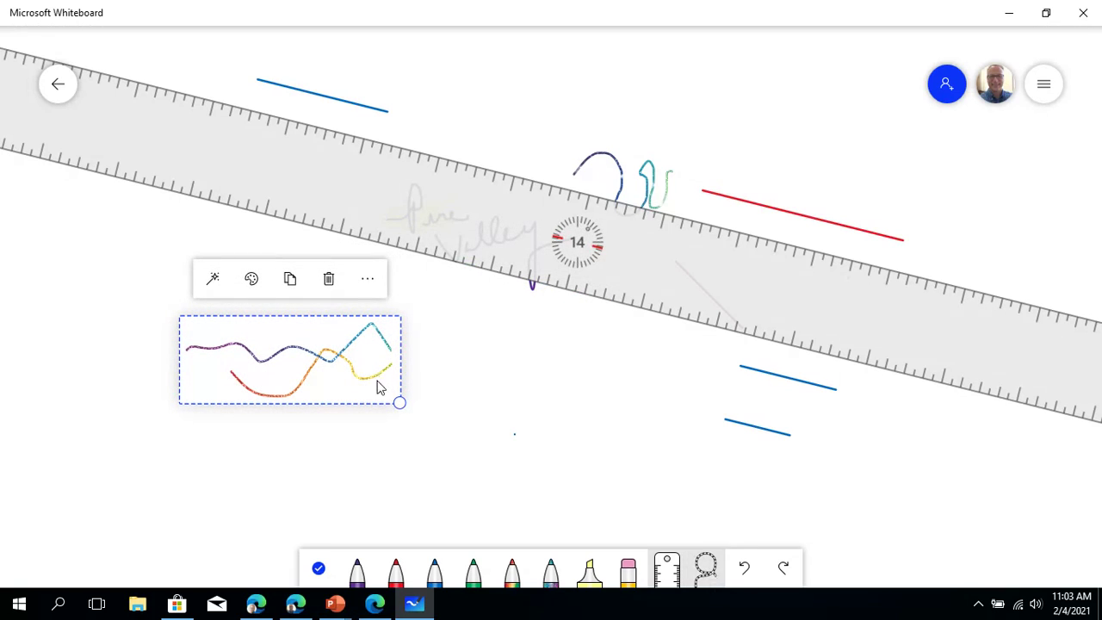
# Rotate the selected rainbow squiggles slightly clockwise, view the colour choices for the selection, and deselect it
pyautogui.moveTo(400, 403)
pyautogui.mouseDown()
pyautogui.moveTo(381, 390)
pyautogui.moveTo(475, 462)
pyautogui.moveTo(394, 414)
pyautogui.mouseUp()
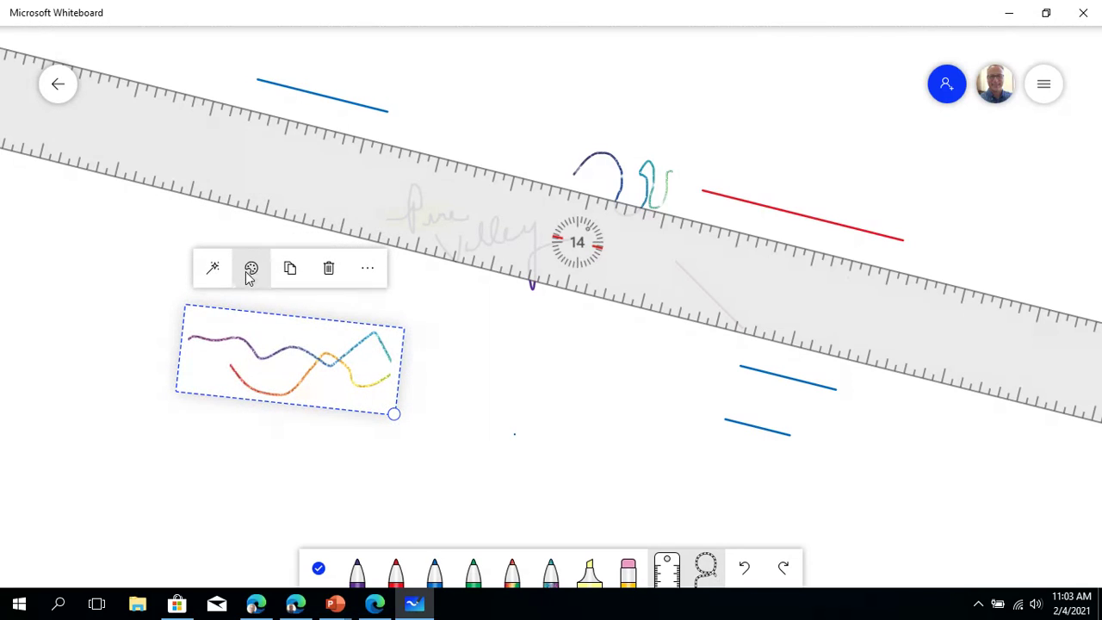
pyautogui.click(249, 274)
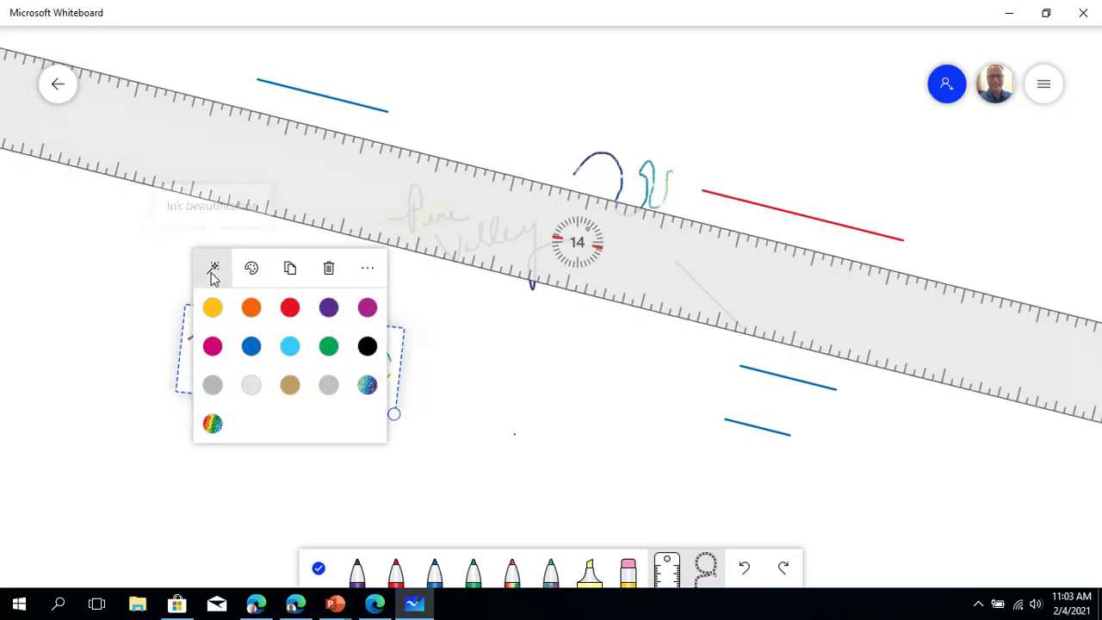
pyautogui.click(538, 411)
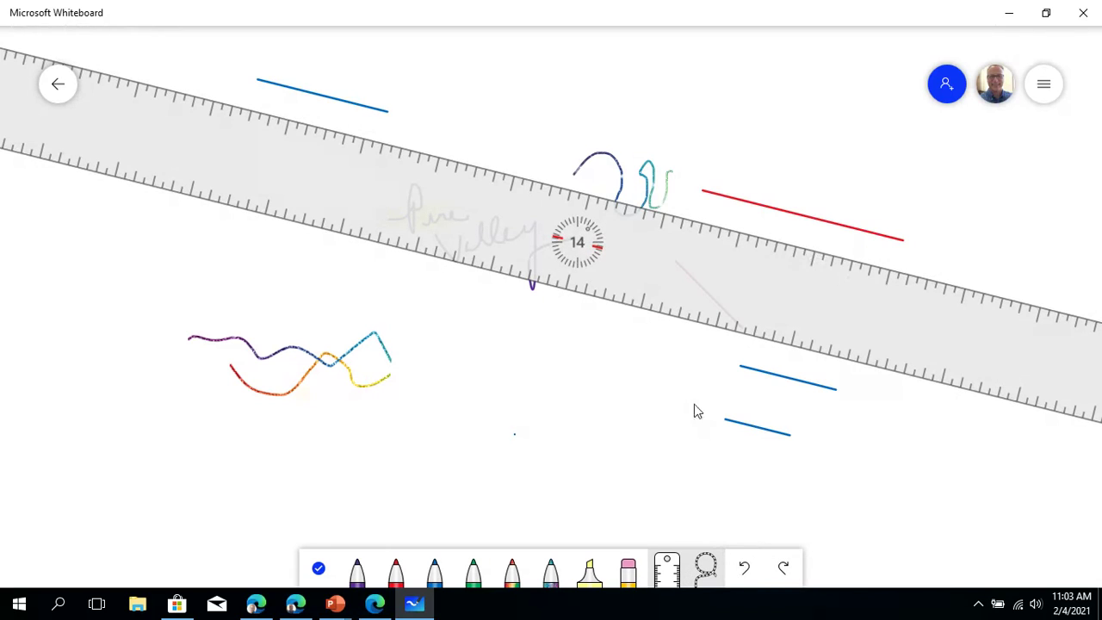
# With Ink to shape left off, draw three freehand rectangles with the red pen in a row above the ruler
pyautogui.click(1042, 90)
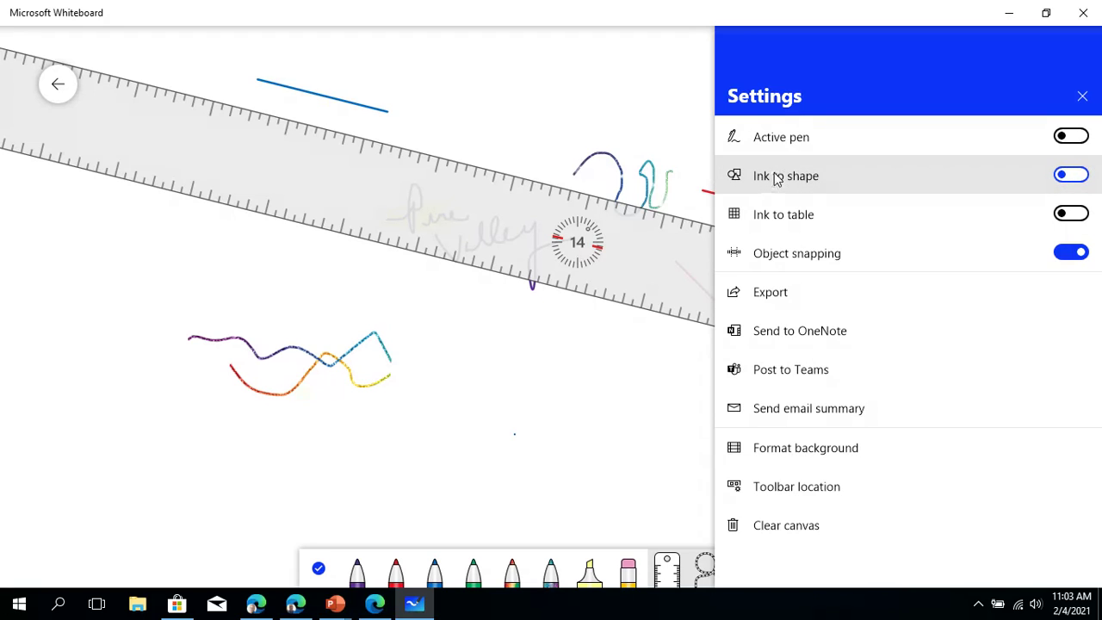
pyautogui.click(481, 325)
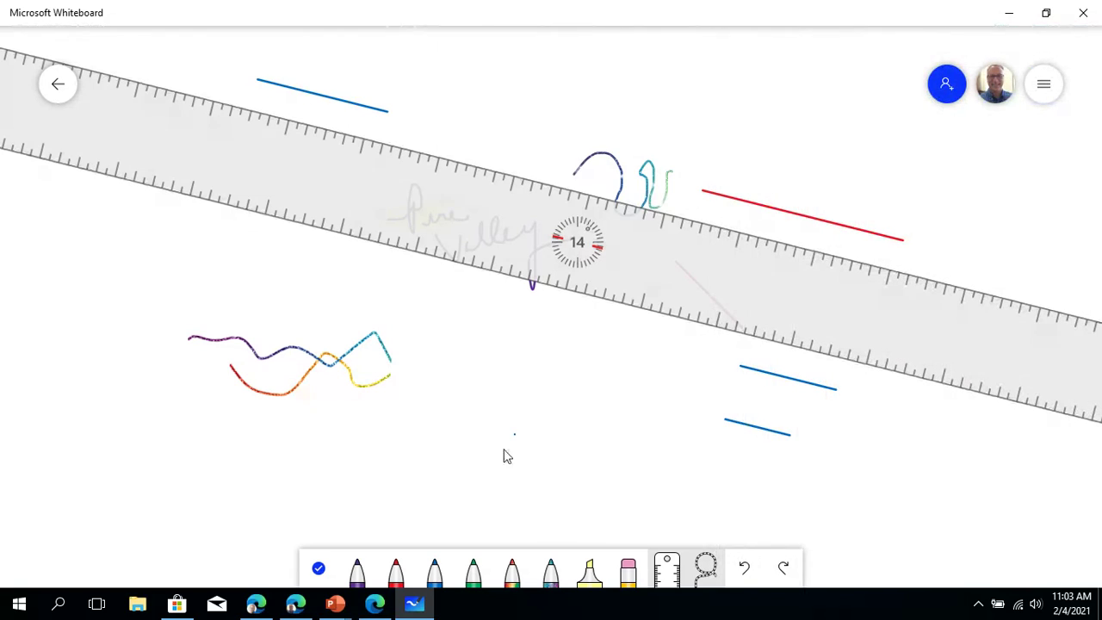
pyautogui.click(397, 577)
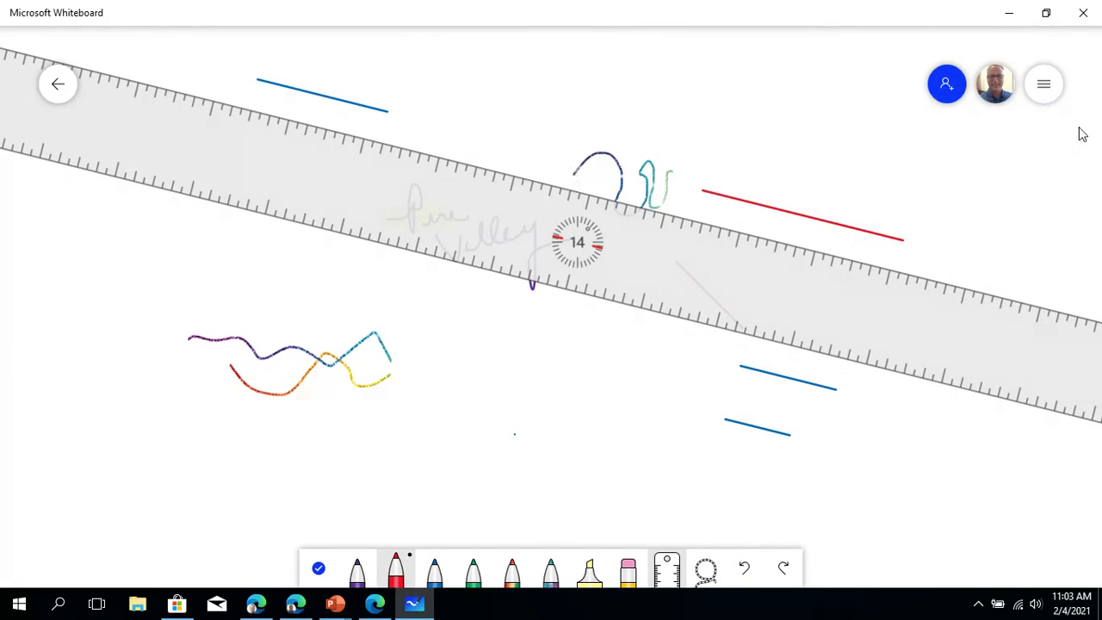
pyautogui.click(1045, 85)
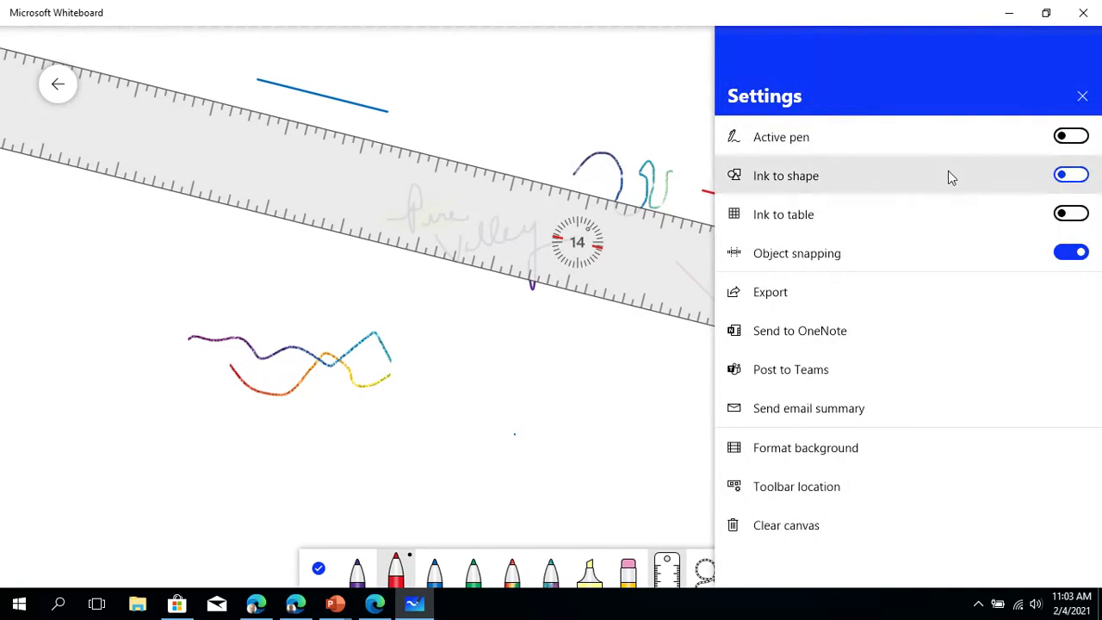
pyautogui.click(502, 82)
pyautogui.moveTo(501, 62)
pyautogui.mouseDown()
pyautogui.moveTo(569, 130)
pyautogui.moveTo(565, 65)
pyautogui.moveTo(497, 72)
pyautogui.mouseUp()
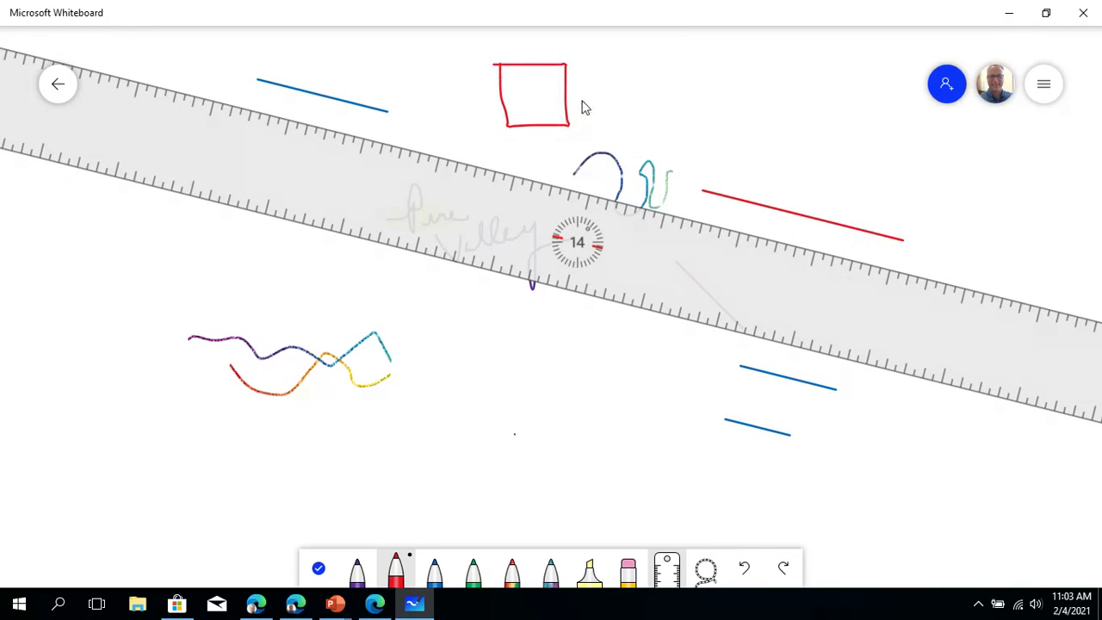
pyautogui.moveTo(626, 127)
pyautogui.mouseDown()
pyautogui.moveTo(642, 116)
pyautogui.moveTo(615, 83)
pyautogui.moveTo(682, 152)
pyautogui.moveTo(751, 96)
pyautogui.moveTo(671, 101)
pyautogui.moveTo(683, 140)
pyautogui.mouseUp()
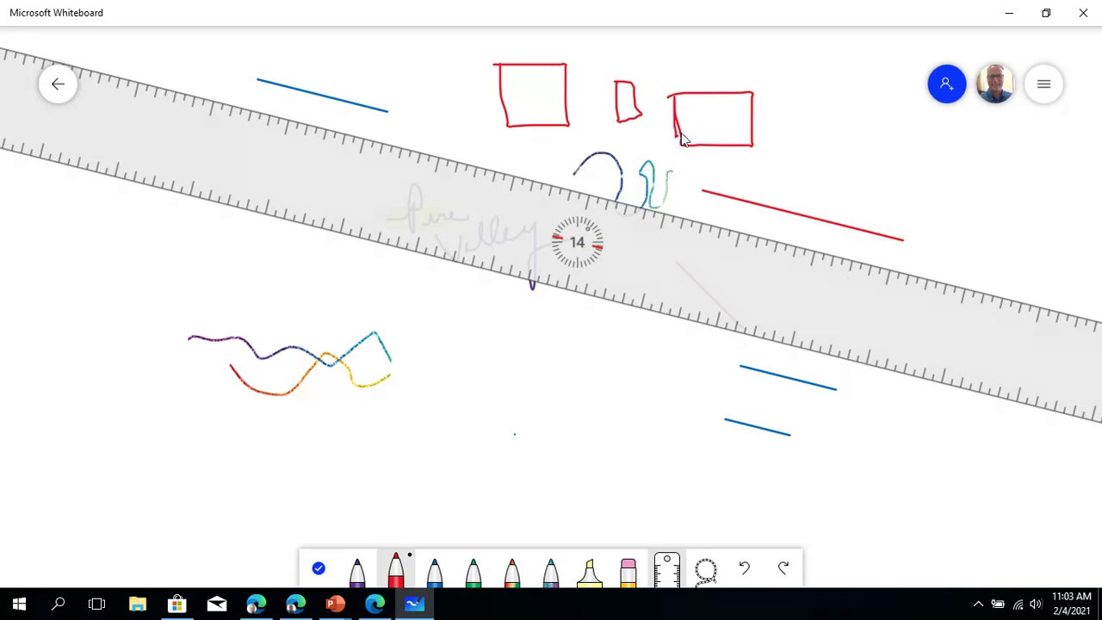
# Turn on Ink to shape and draw a red square and a red circle in the empty area below the ruler
pyautogui.click(1042, 84)
pyautogui.click(1038, 180)
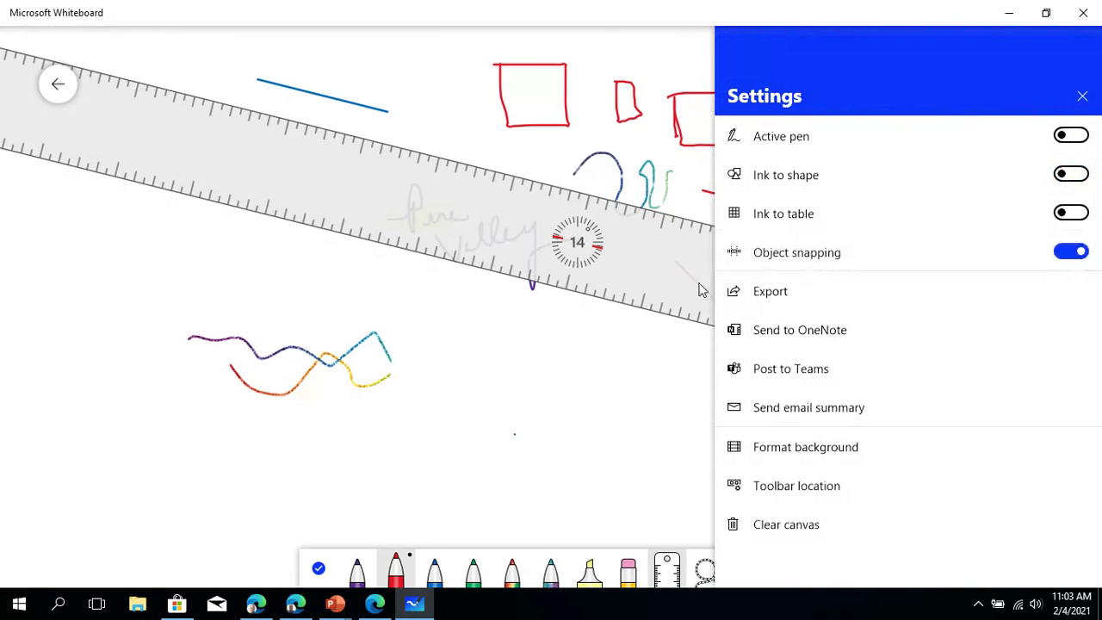
pyautogui.click(1066, 175)
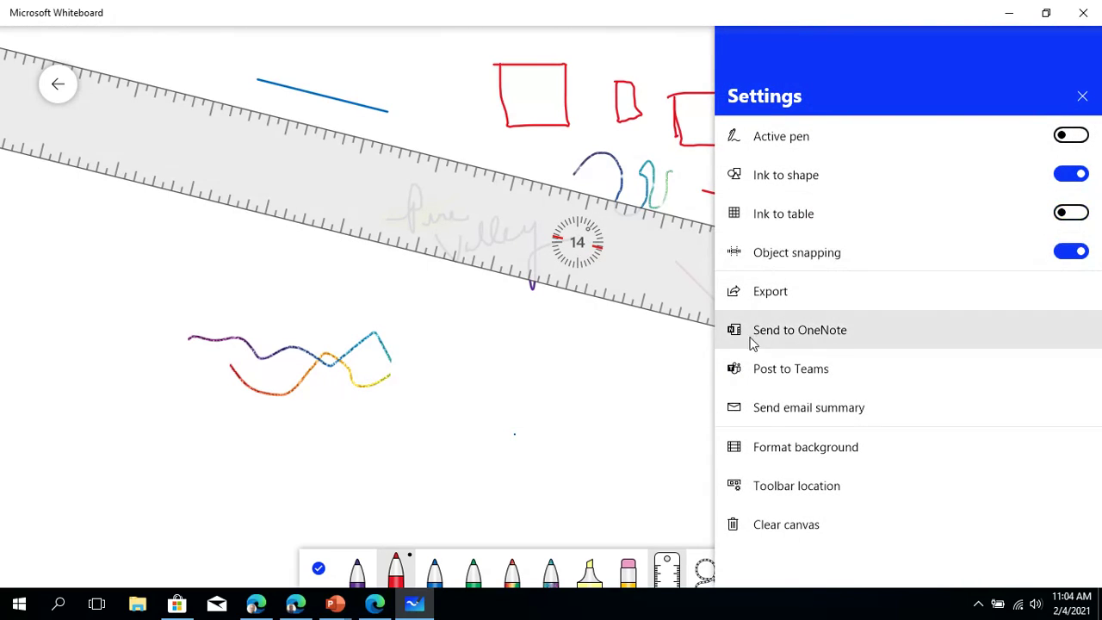
pyautogui.moveTo(478, 364)
pyautogui.mouseDown()
pyautogui.moveTo(479, 394)
pyautogui.moveTo(517, 416)
pyautogui.mouseUp()
pyautogui.moveTo(525, 374); pyautogui.dragTo(484, 373)
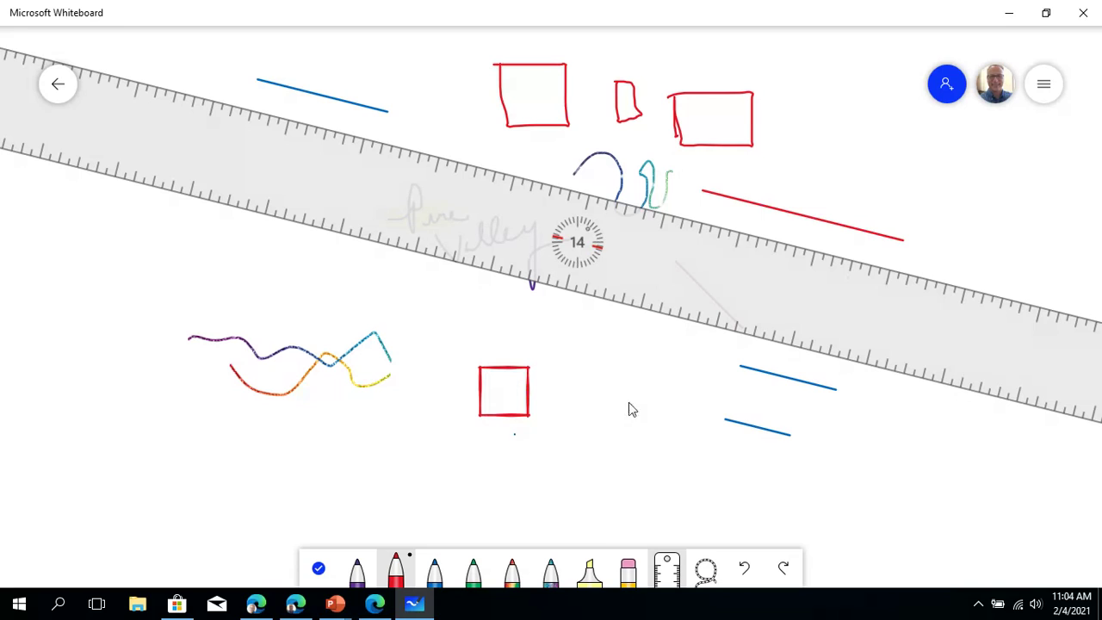
pyautogui.moveTo(629, 403)
pyautogui.mouseDown()
pyautogui.moveTo(574, 402)
pyautogui.moveTo(611, 465)
pyautogui.moveTo(630, 405)
pyautogui.mouseUp()
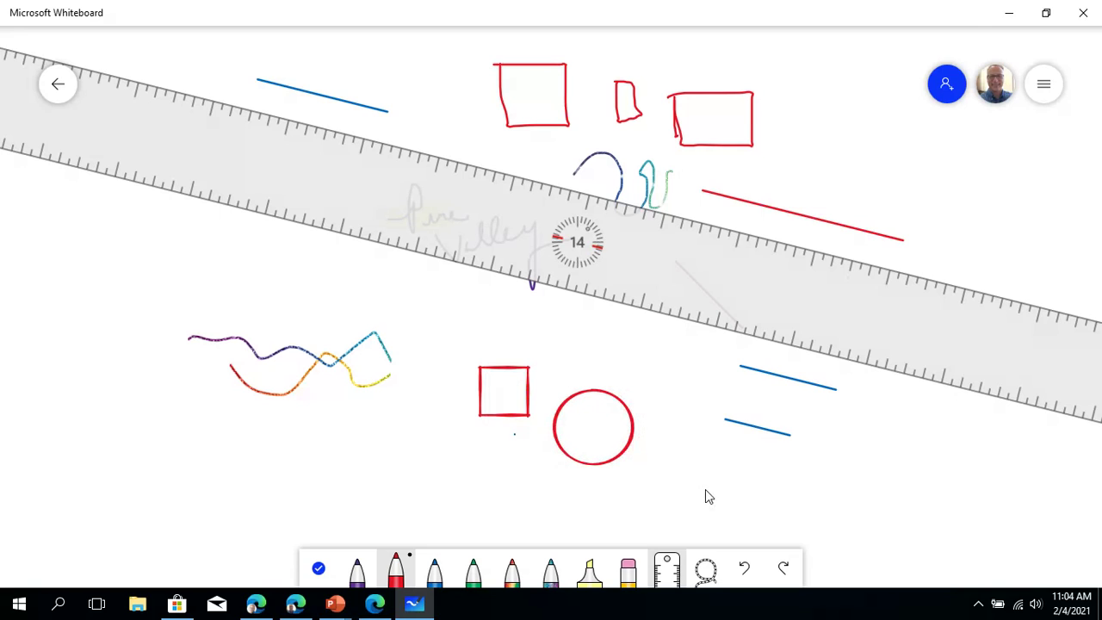
# Lasso the red circle, move it to the right away from the red square, and enlarge it
pyautogui.click(707, 573)
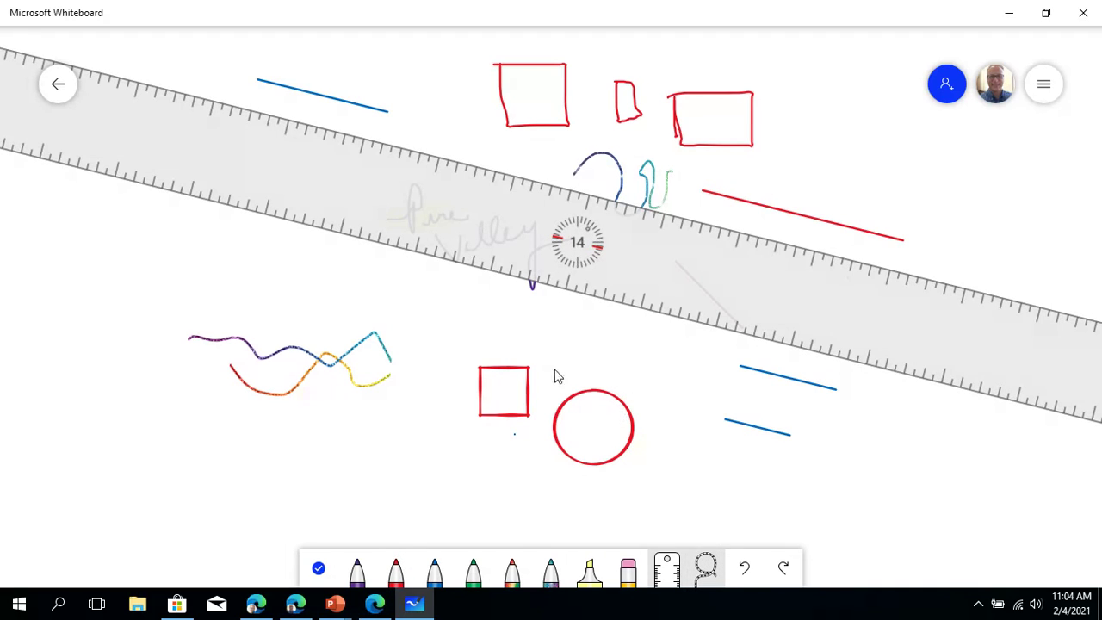
pyautogui.moveTo(556, 377); pyautogui.dragTo(661, 480)
pyautogui.click(612, 428)
pyautogui.moveTo(558, 401); pyautogui.dragTo(663, 495)
pyautogui.moveTo(608, 439); pyautogui.dragTo(686, 434)
pyautogui.moveTo(719, 474)
pyautogui.mouseDown()
pyautogui.moveTo(721, 499)
pyautogui.moveTo(721, 457)
pyautogui.moveTo(722, 493)
pyautogui.mouseUp()
# Turn on Active pen and try the red pen on the canvas
pyautogui.click(1044, 84)
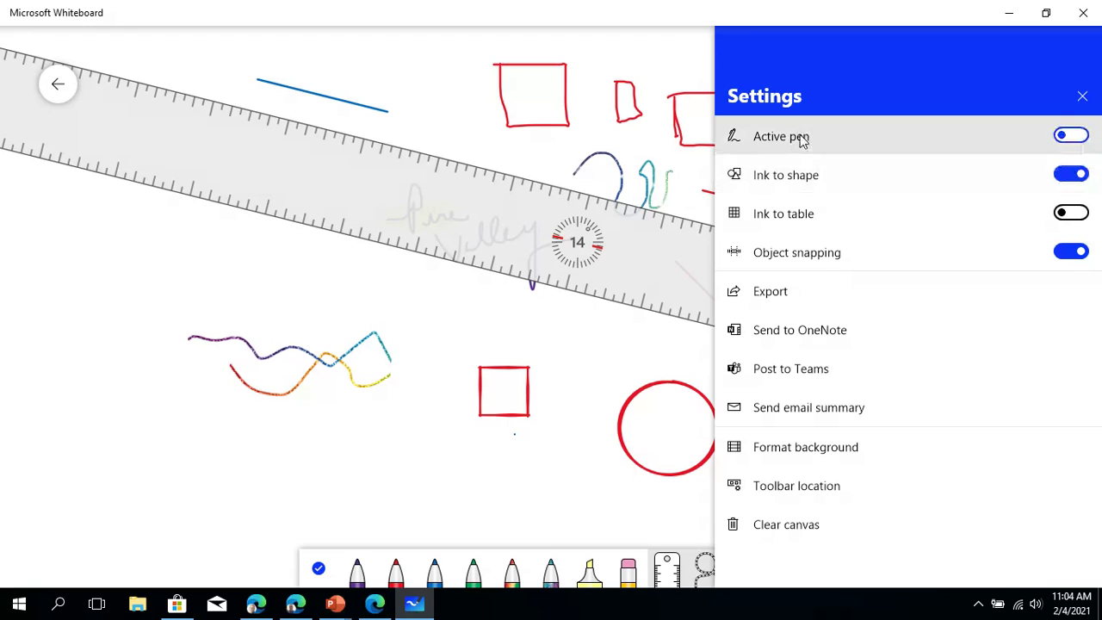
pyautogui.click(1071, 135)
pyautogui.click(339, 447)
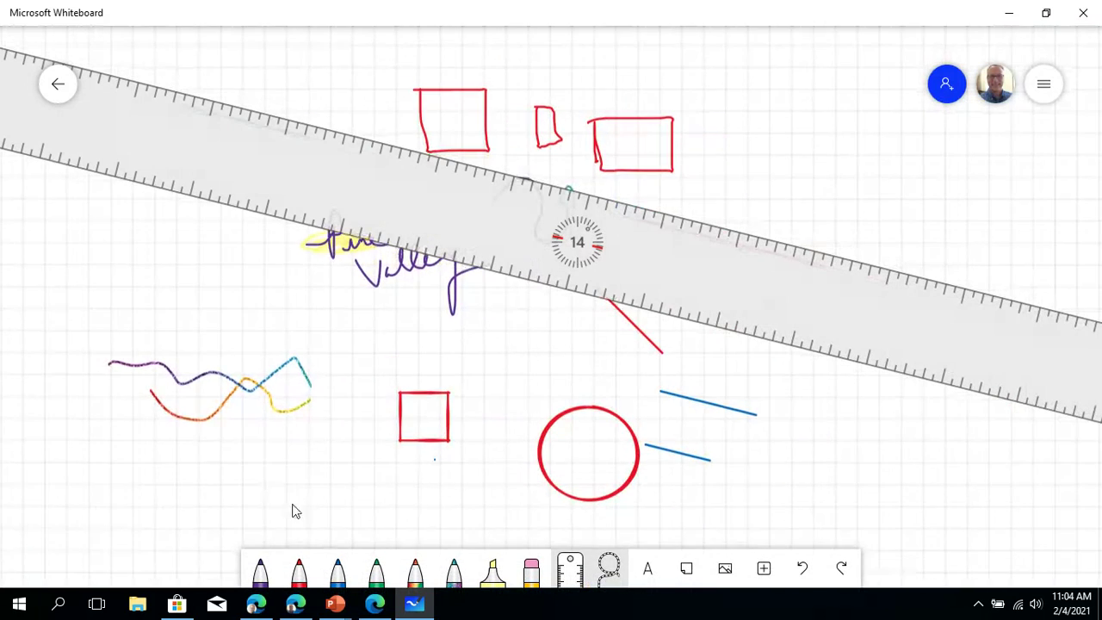
pyautogui.click(299, 570)
pyautogui.hscroll(3, 340, 457)
pyautogui.scroll(-1, 339, 457)
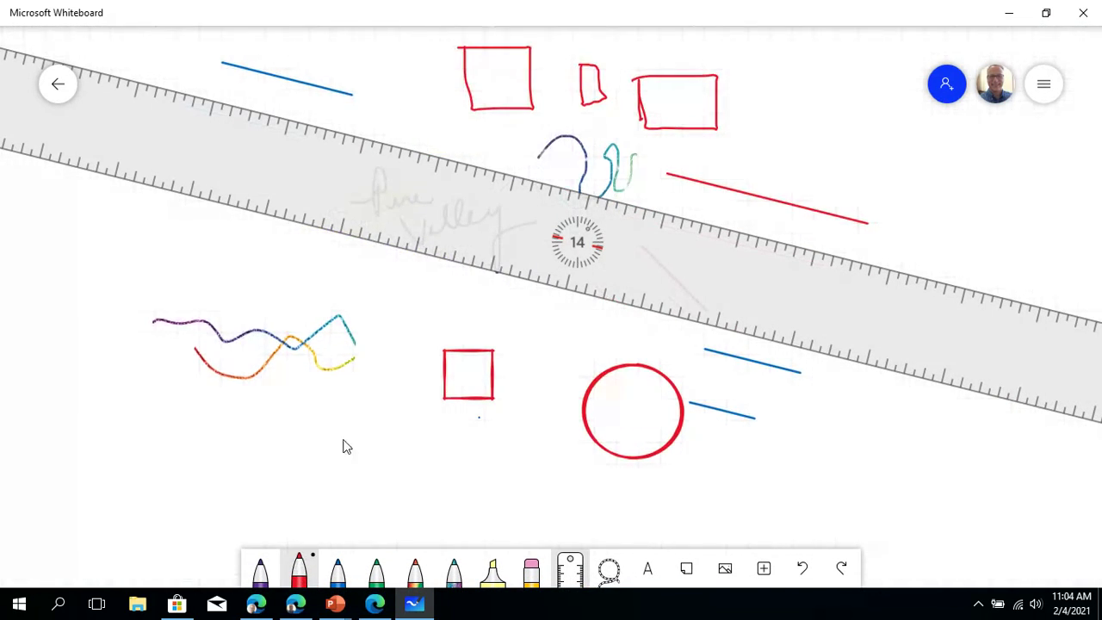
# Change the red pen's colour to purple and try it on the canvas with Active pen on
pyautogui.click(299, 570)
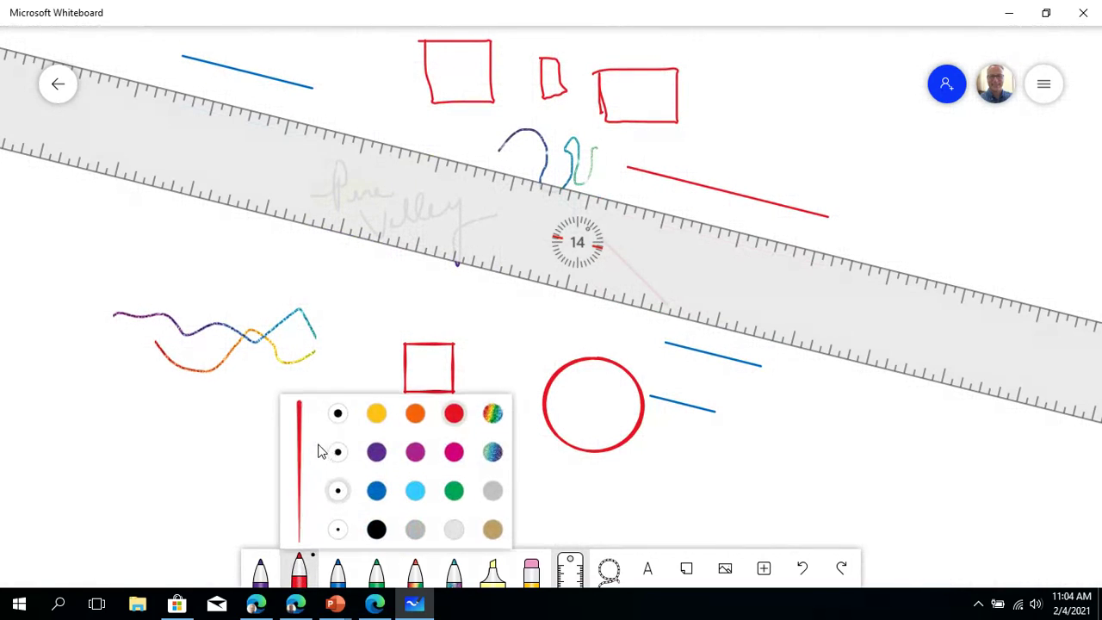
pyautogui.click(372, 453)
pyautogui.hscroll(-1, 242, 442)
pyautogui.hscroll(-1, 242, 442)
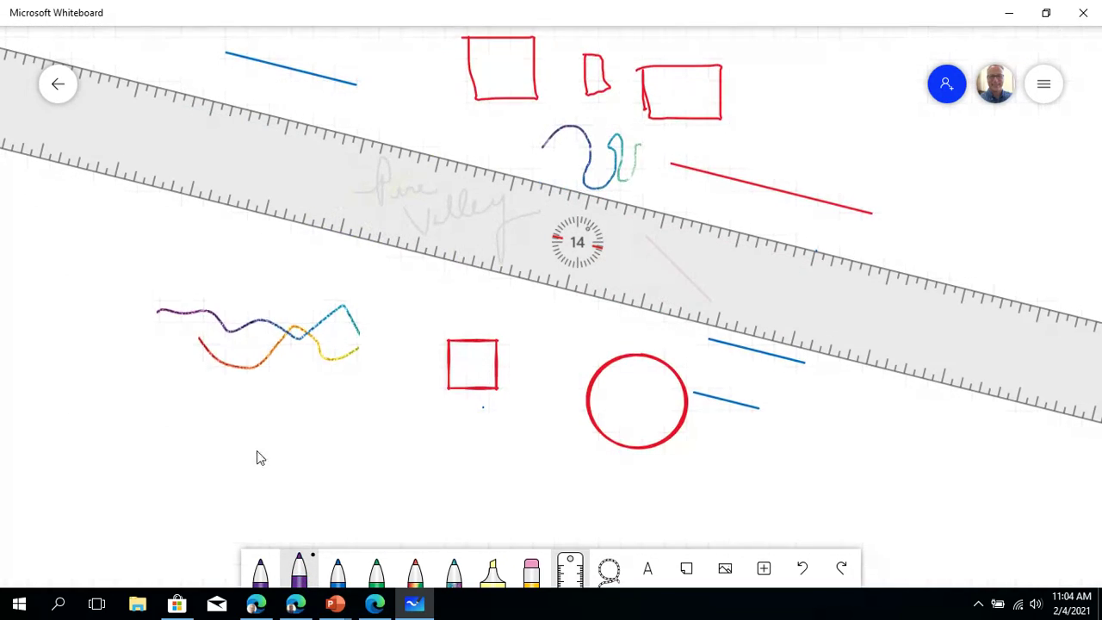
# Turn off Active pen and turn on Ink to table in the whiteboard settings
pyautogui.hscroll(3, 256, 456)
pyautogui.scroll(3, 256, 455)
pyautogui.click(1039, 95)
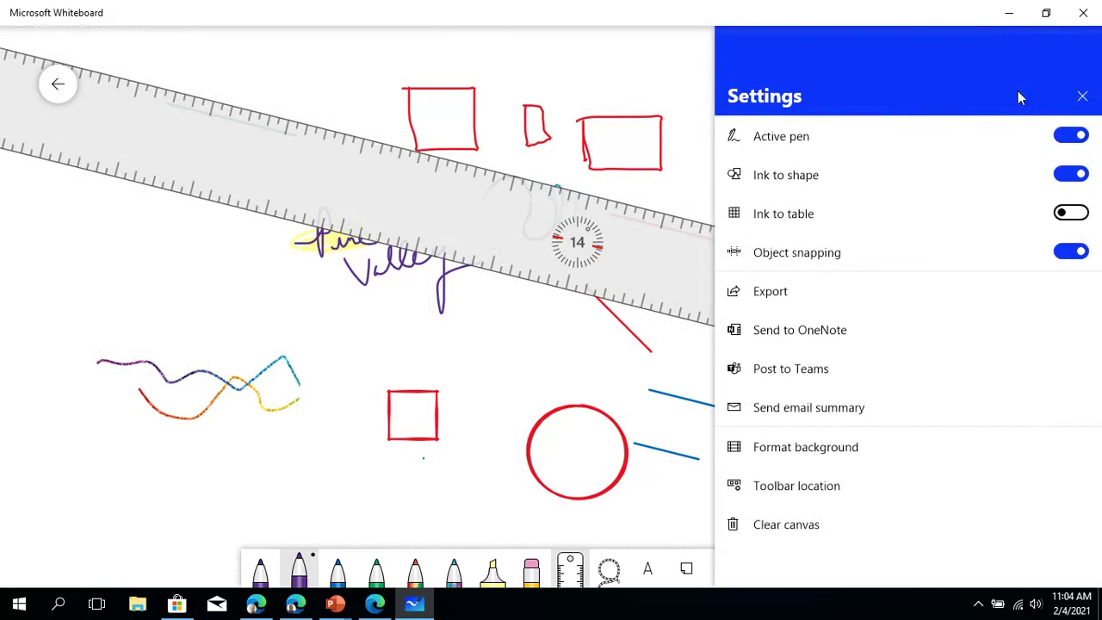
pyautogui.click(1071, 136)
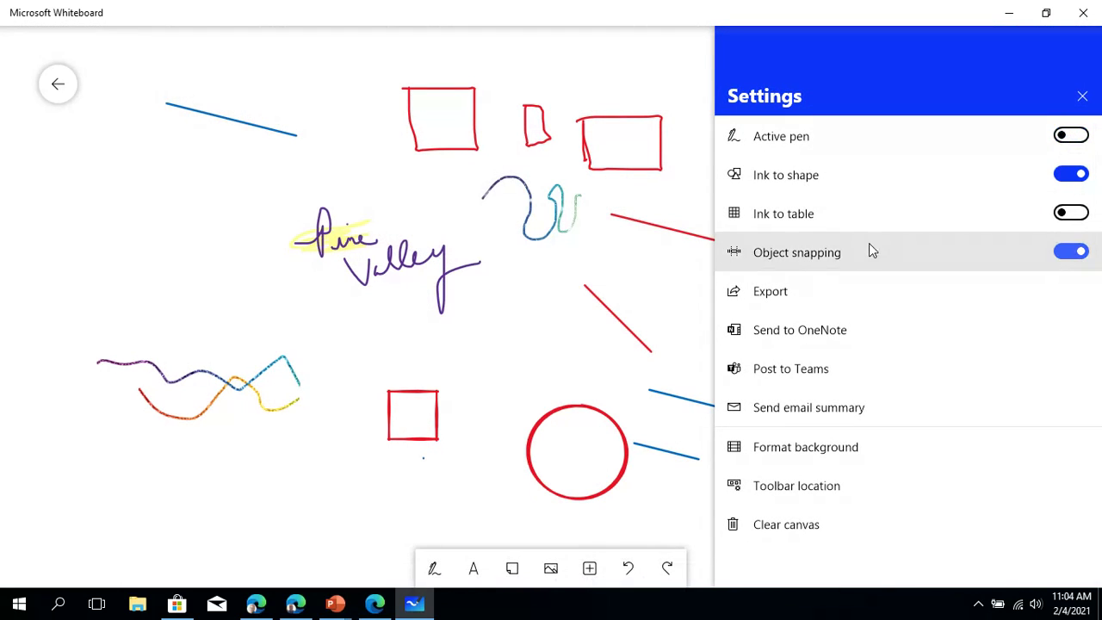
pyautogui.click(1067, 219)
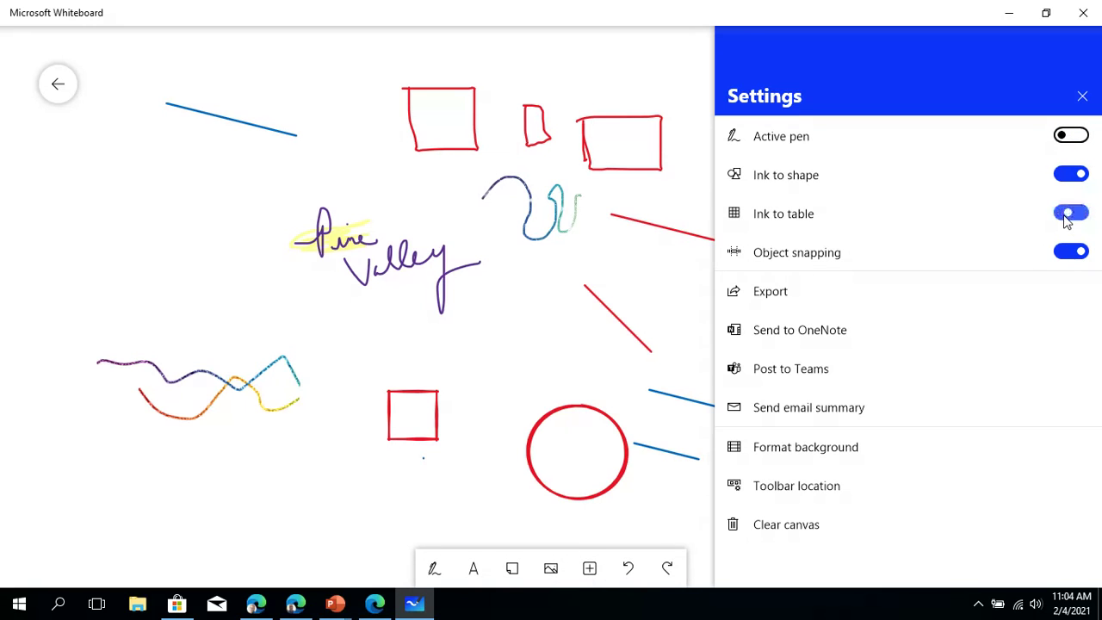
# Draw a blue table with two columns and two rows in the empty area above the wavy rainbow lines
pyautogui.moveTo(110, 187)
pyautogui.mouseDown()
pyautogui.moveTo(113, 303)
pyautogui.moveTo(140, 153)
pyautogui.mouseUp()
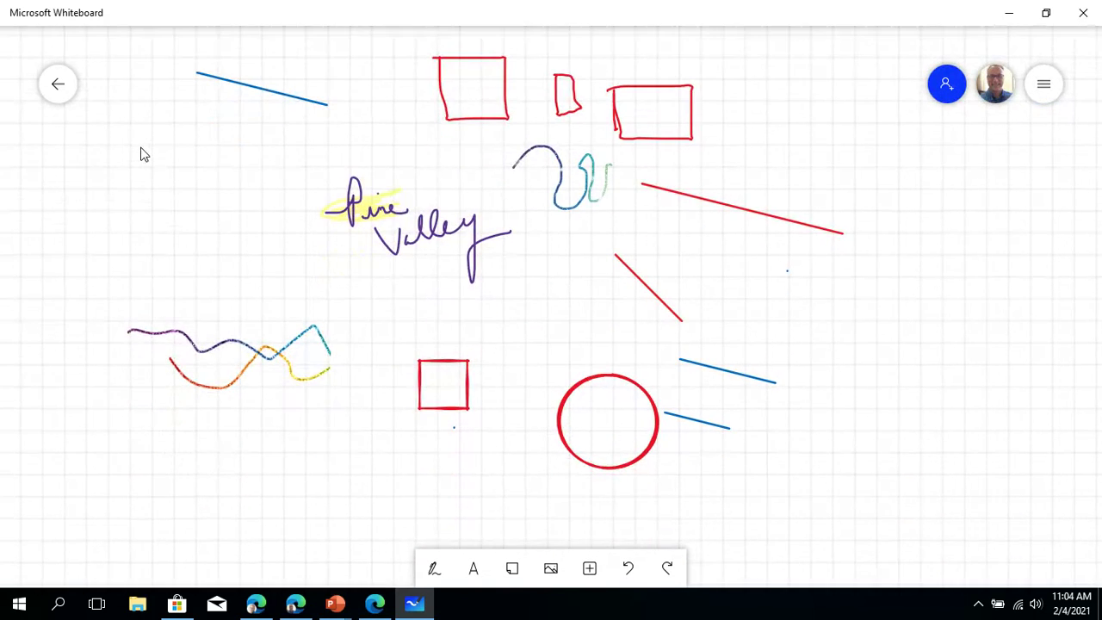
pyautogui.click(434, 568)
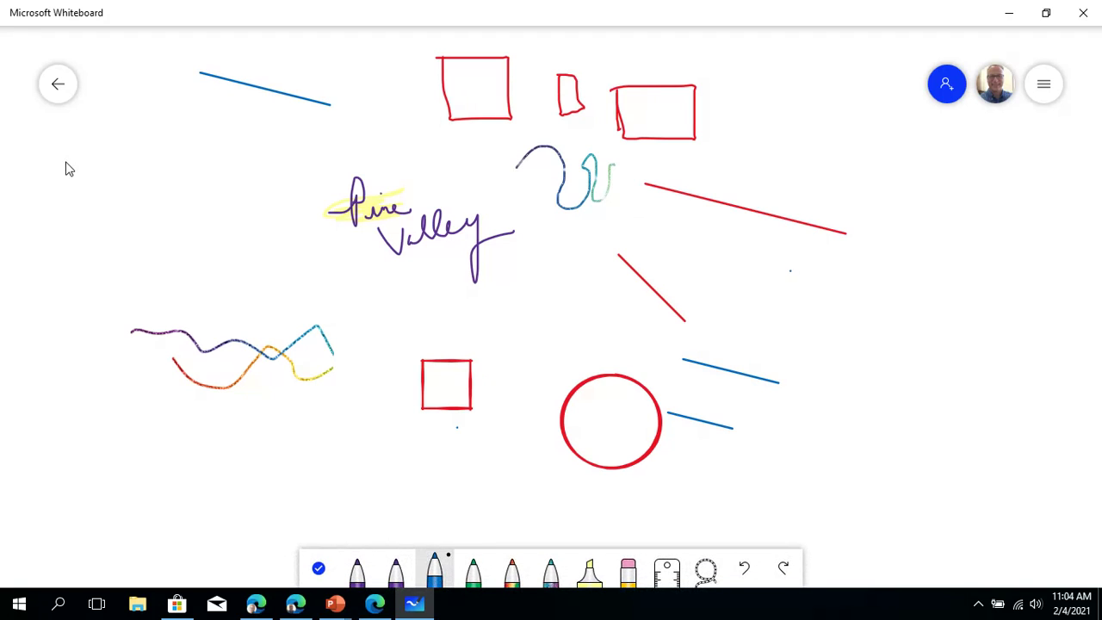
pyautogui.moveTo(67, 164)
pyautogui.mouseDown()
pyautogui.moveTo(69, 249)
pyautogui.moveTo(123, 231)
pyautogui.moveTo(65, 162)
pyautogui.mouseUp()
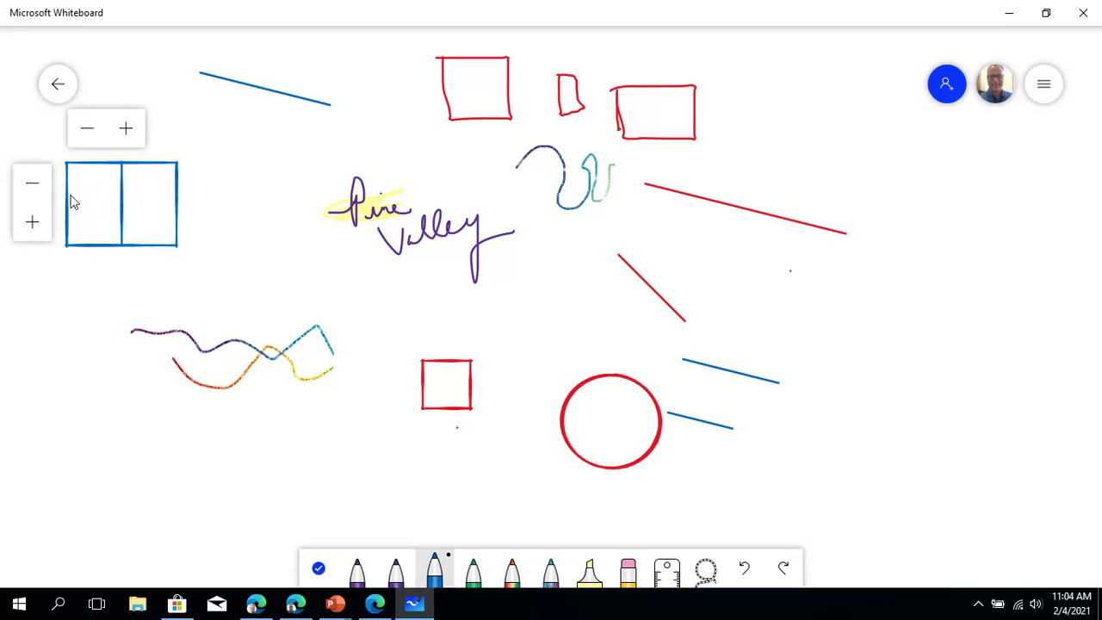
pyautogui.moveTo(70, 212); pyautogui.dragTo(167, 209)
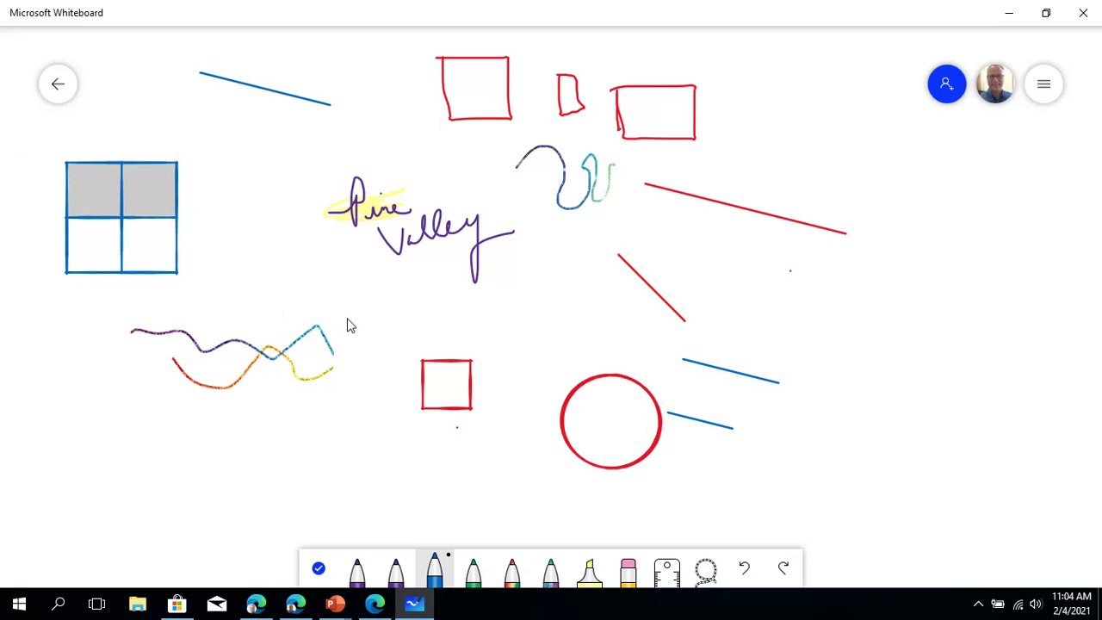
# Look through the whiteboard's Export formats and the Post to Teams option
pyautogui.click(1040, 85)
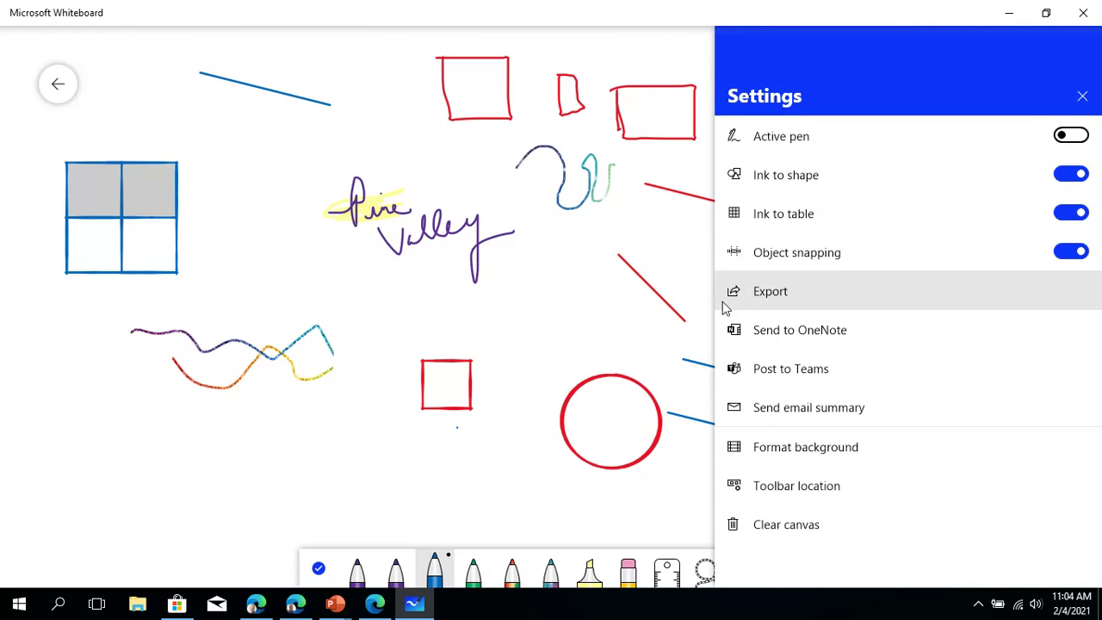
pyautogui.click(767, 296)
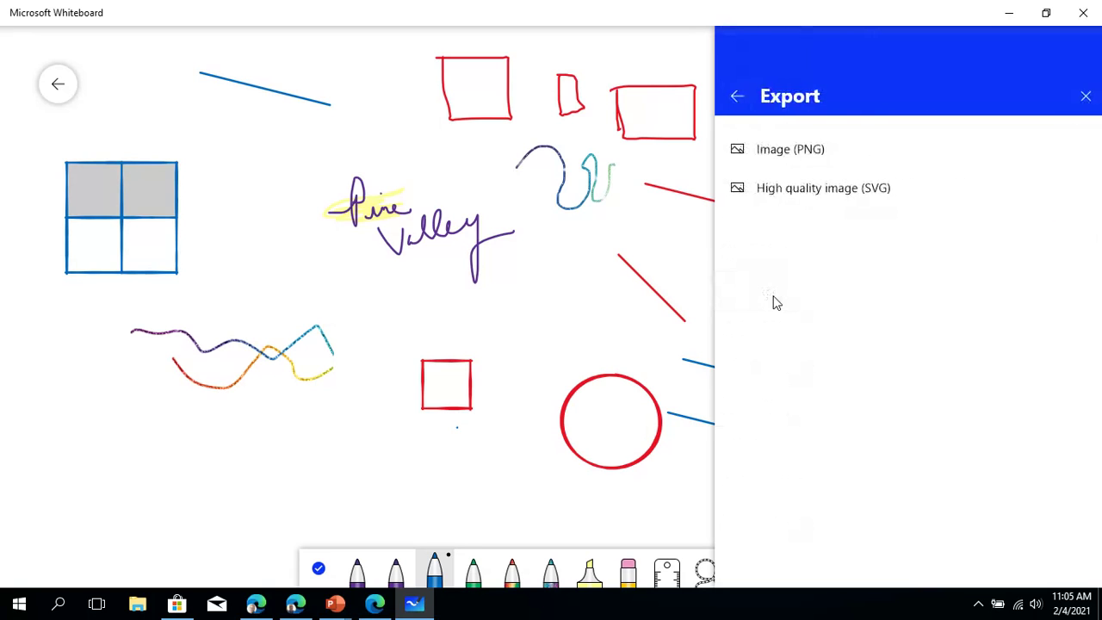
pyautogui.click(735, 97)
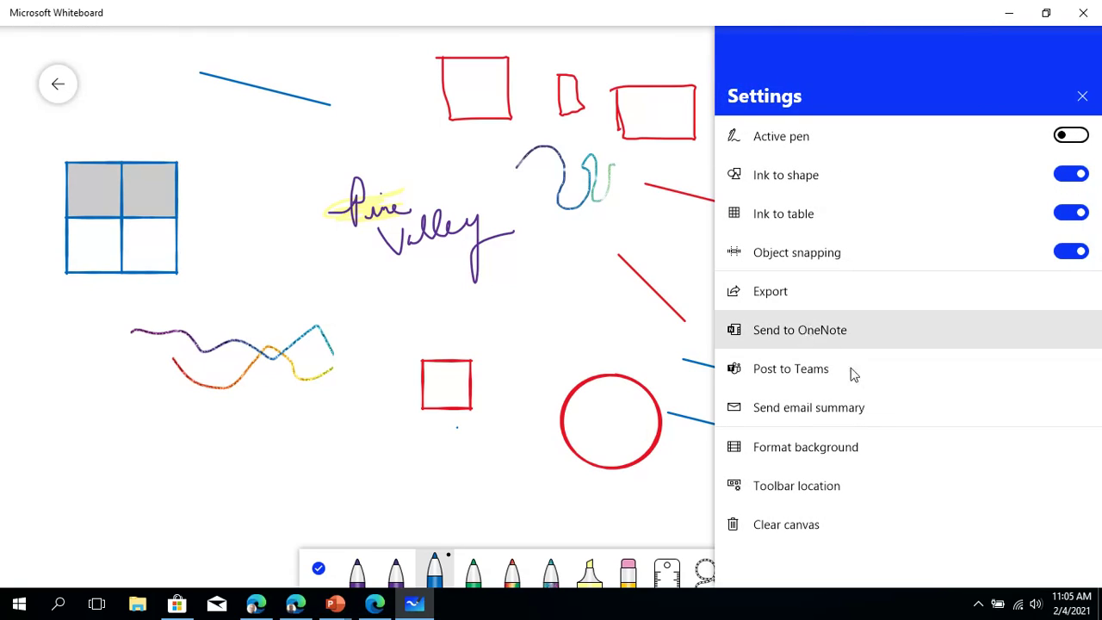
pyautogui.click(772, 379)
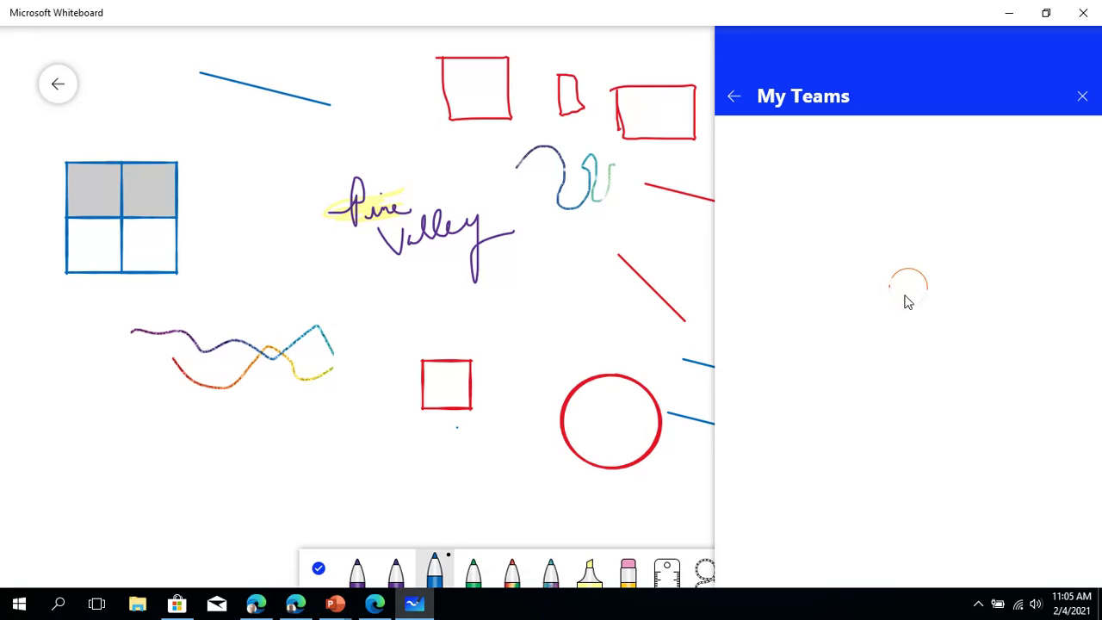
pyautogui.click(734, 100)
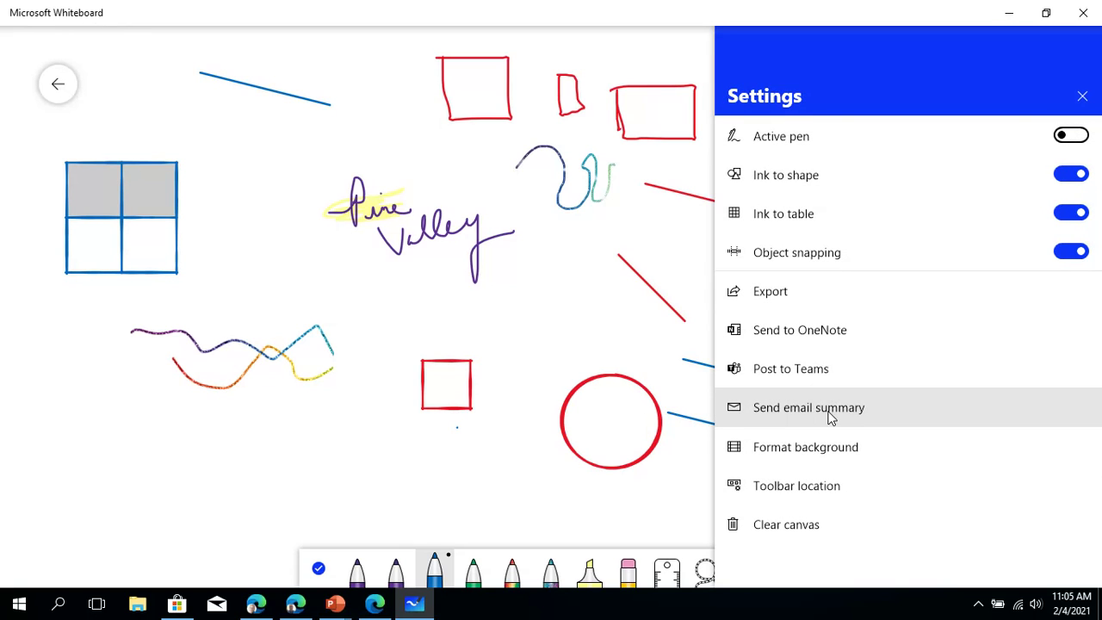
# Try the Square and Graph grid backgrounds and set the background colour to light blue
pyautogui.click(803, 458)
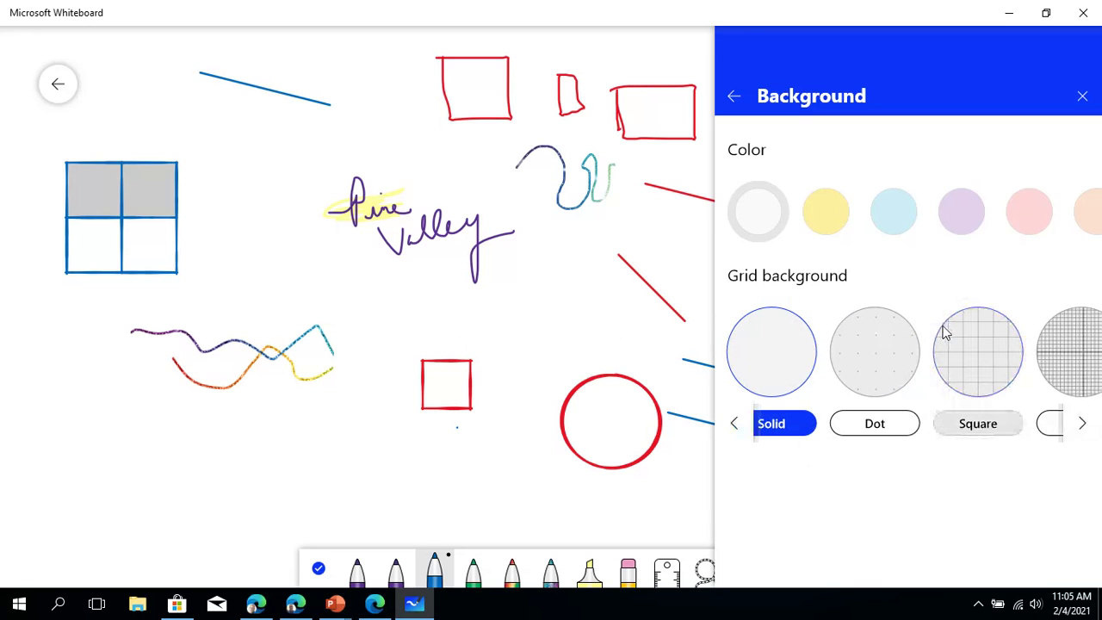
pyautogui.click(990, 359)
pyautogui.scroll(-3, 502, 345)
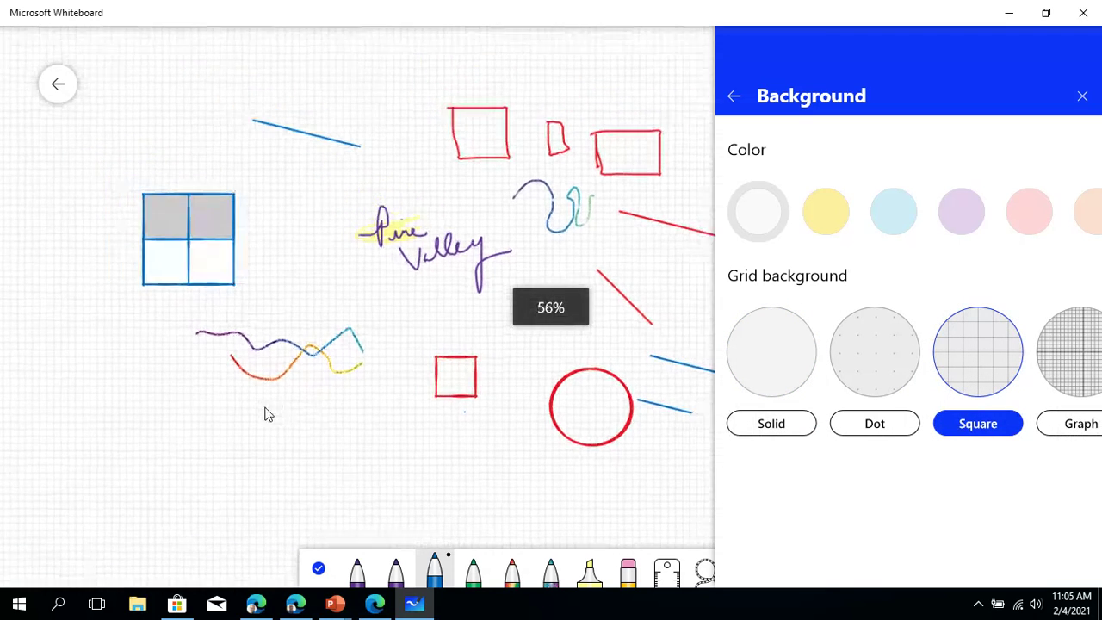
pyautogui.scroll(4, 487, 386)
pyautogui.click(1084, 373)
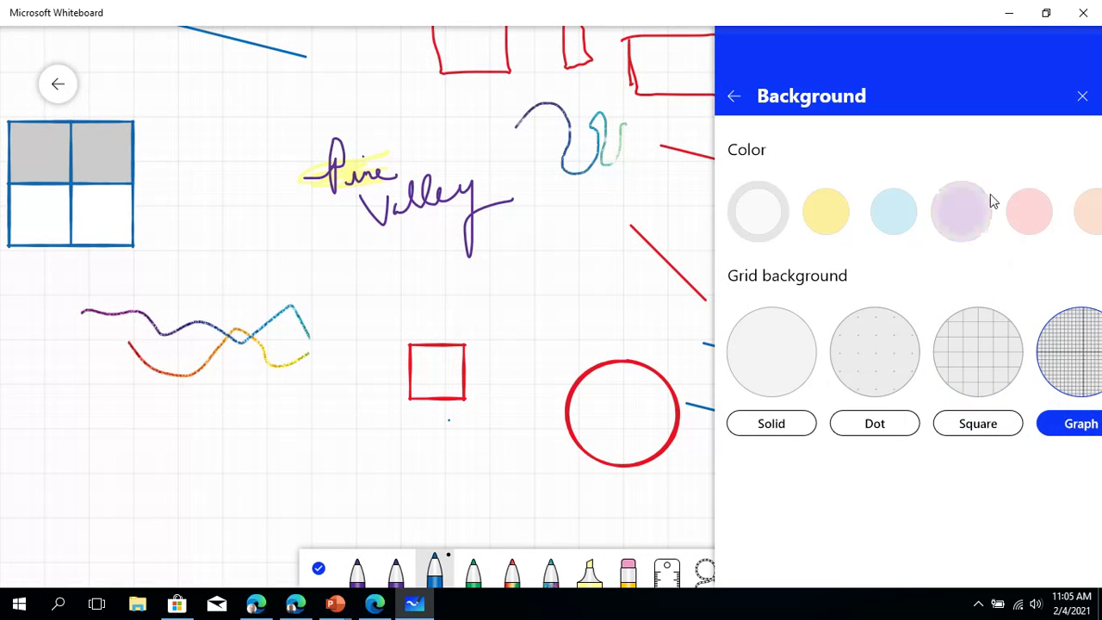
pyautogui.click(903, 223)
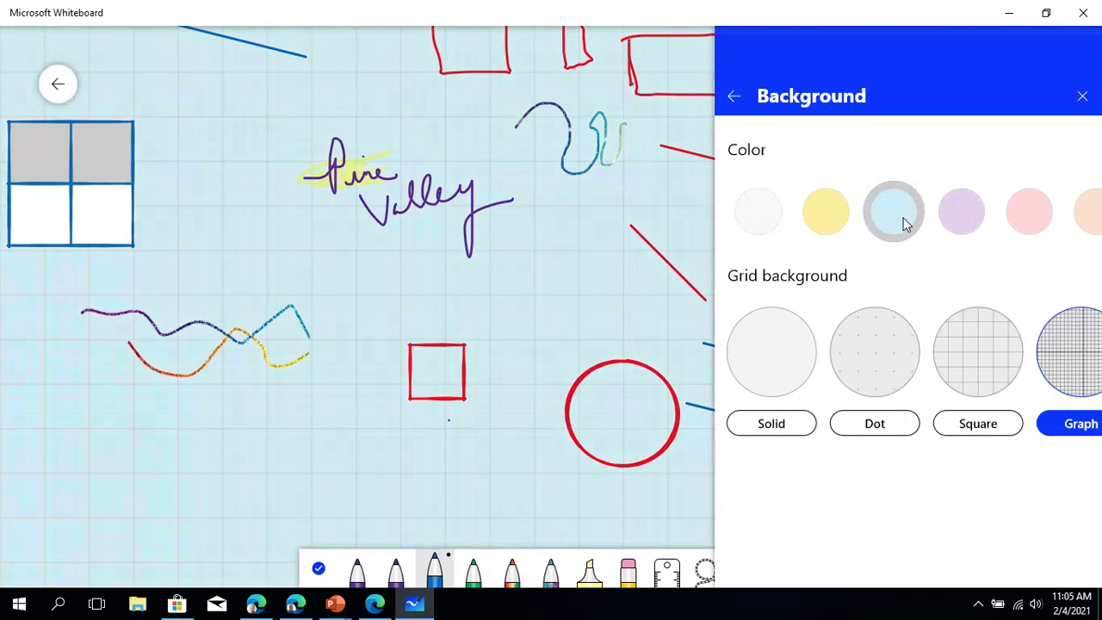
# Browse the other grid backgrounds and apply Wide rule to the canvas
pyautogui.click(1083, 423)
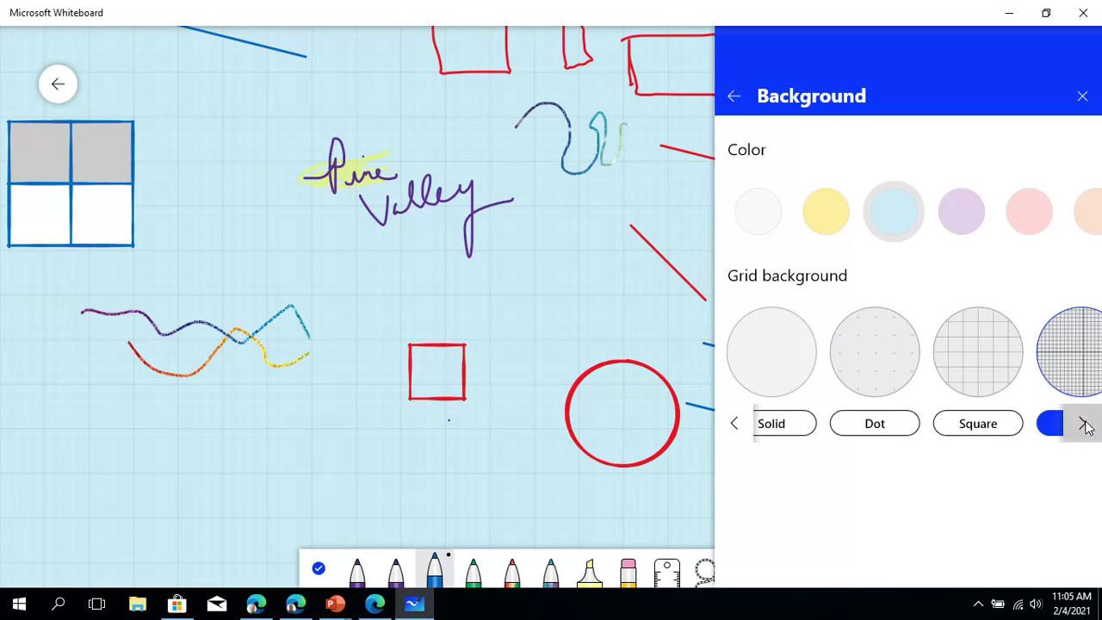
pyautogui.click(1084, 424)
pyautogui.click(1084, 424)
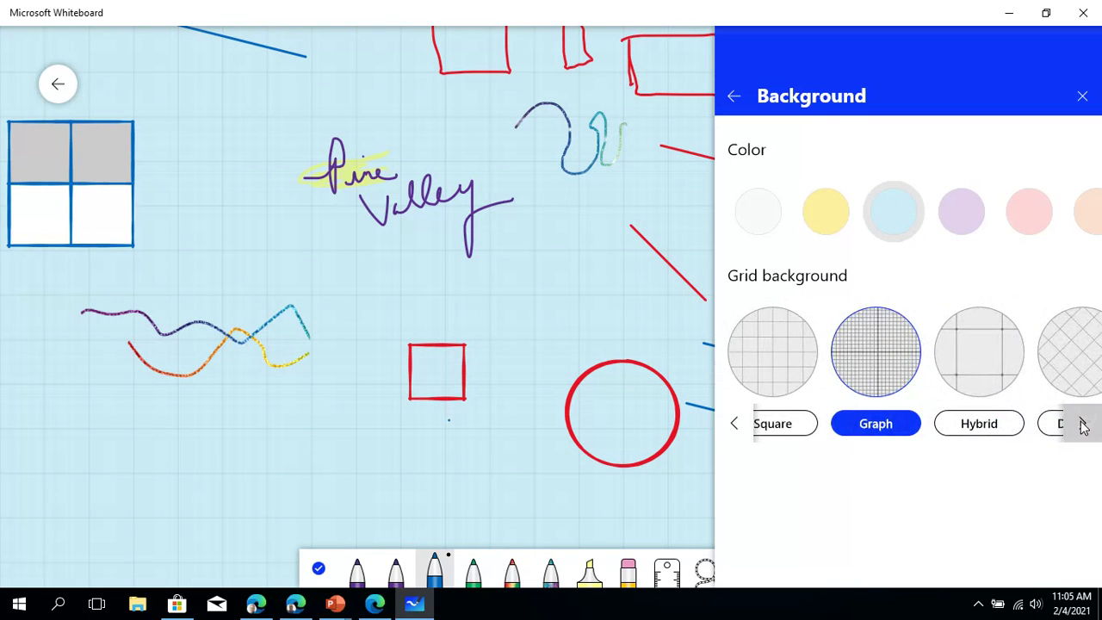
pyautogui.click(1082, 424)
pyautogui.click(1079, 423)
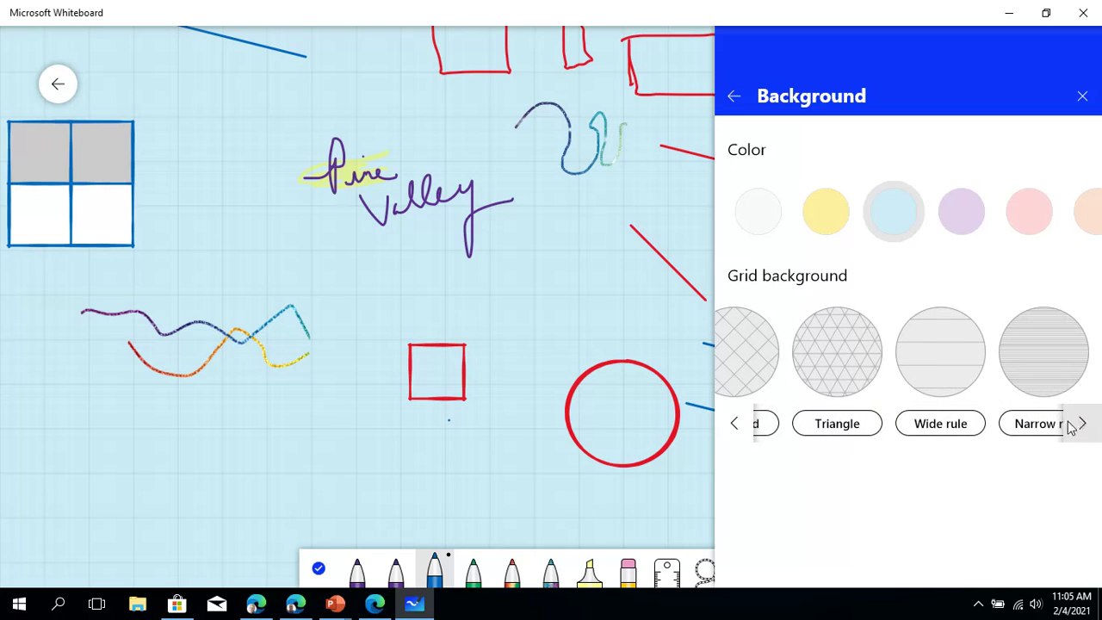
pyautogui.click(929, 362)
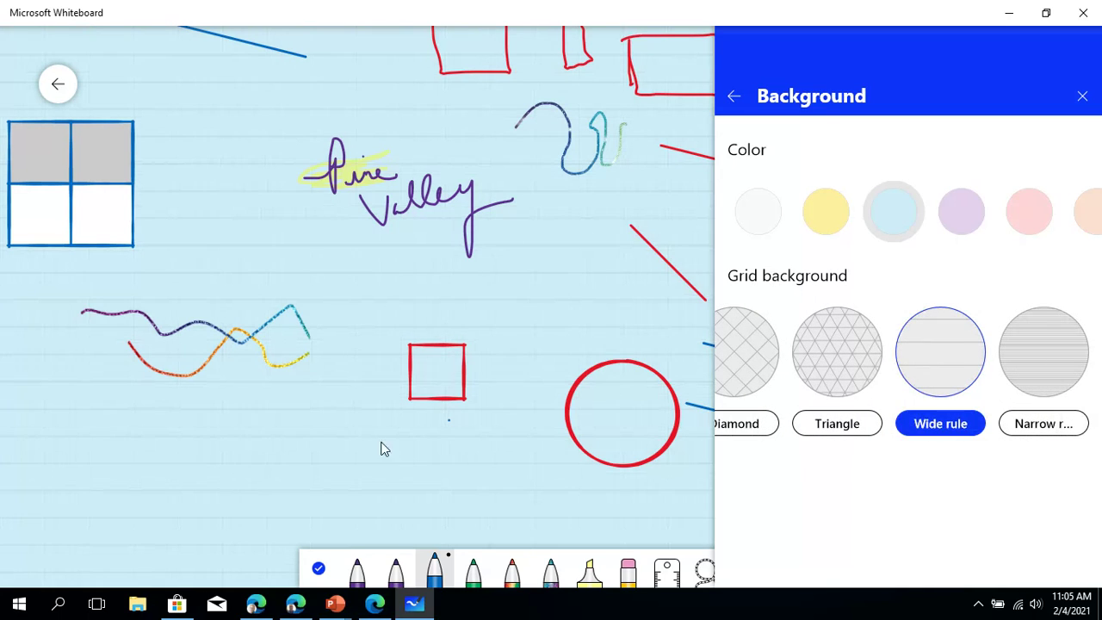
# Handwrite a first name in blue ink on the ruled background, just below the wavy rainbow lines
pyautogui.click(158, 413)
pyautogui.moveTo(155, 408)
pyautogui.mouseDown()
pyautogui.moveTo(136, 429)
pyautogui.moveTo(152, 424)
pyautogui.mouseUp()
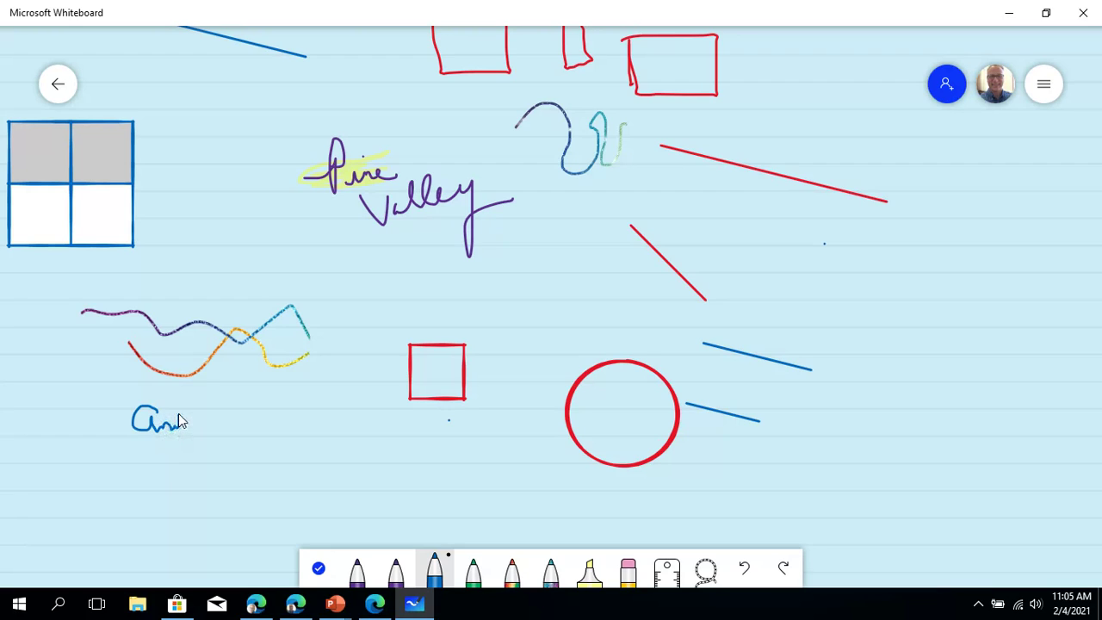
pyautogui.moveTo(195, 424); pyautogui.dragTo(241, 429)
# Review the remaining whiteboard settings, including Toolbar location and Clear canvas
pyautogui.click(1043, 84)
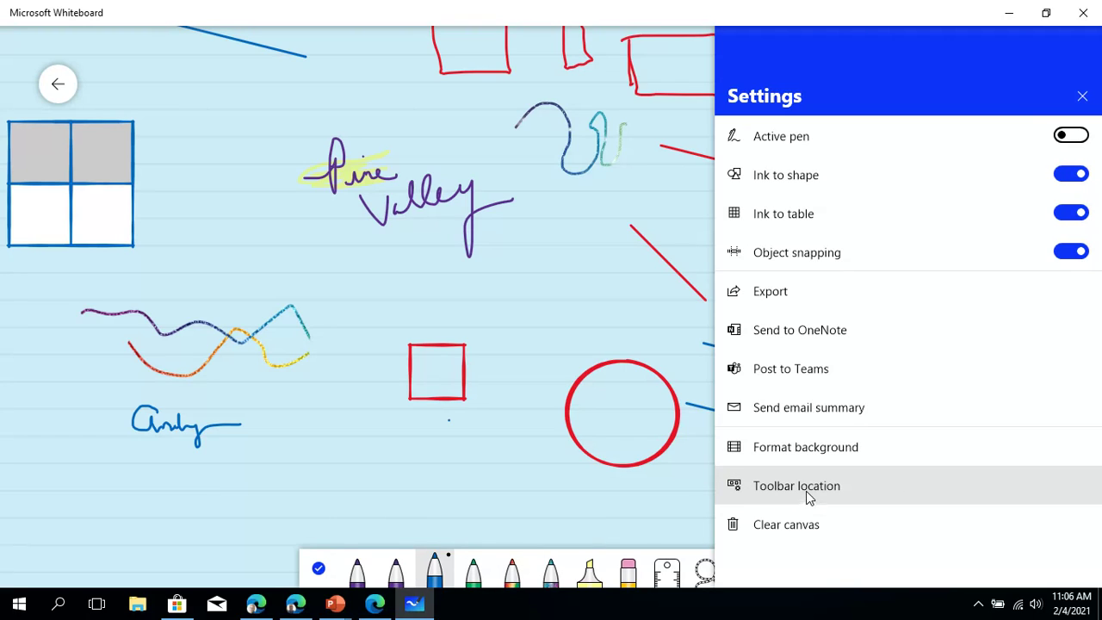
pyautogui.scroll(-1, 823, 379)
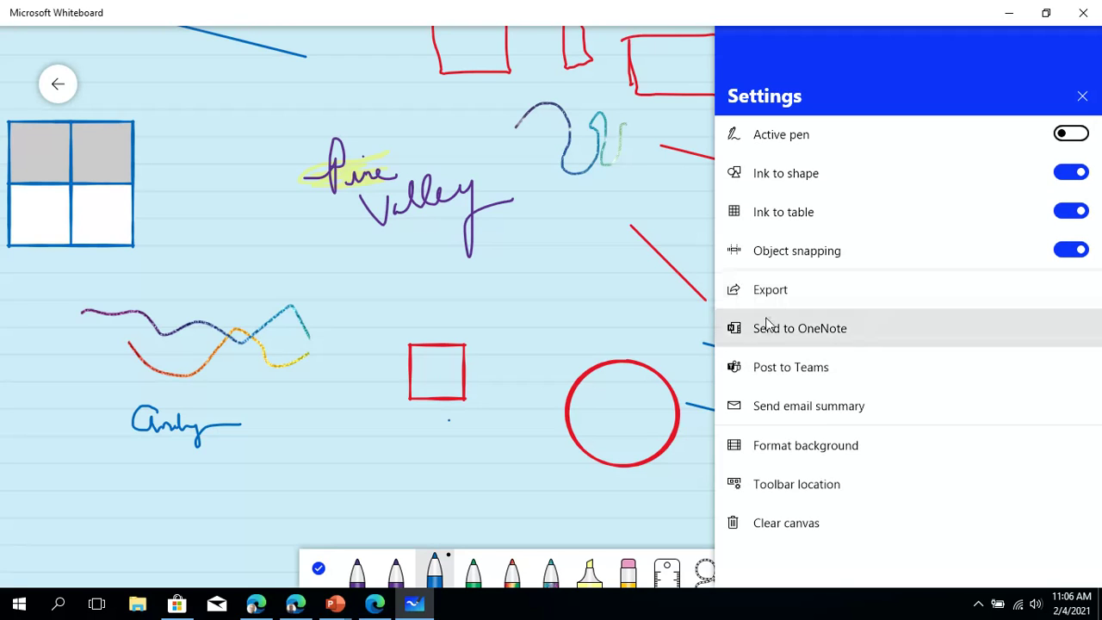
pyautogui.scroll(1, 835, 327)
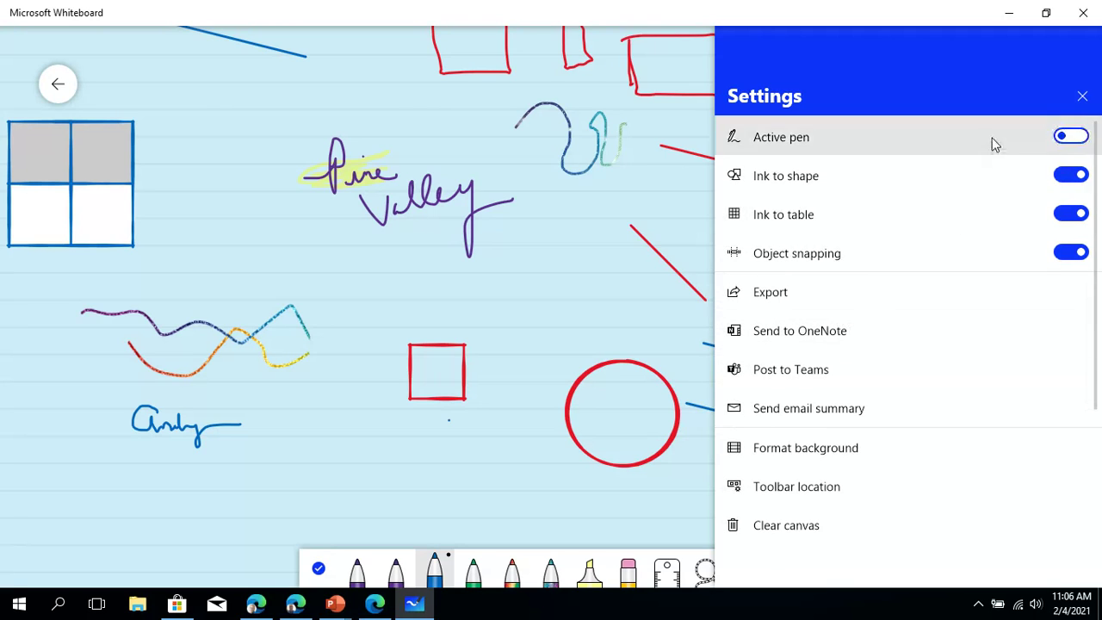
pyautogui.click(1083, 96)
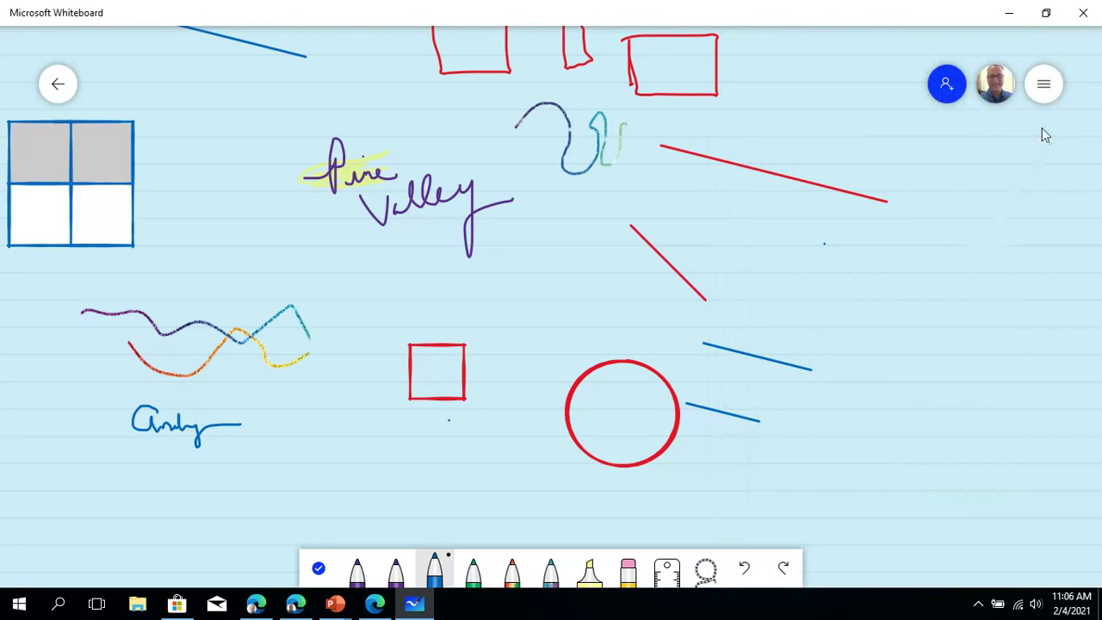
pyautogui.click(1044, 84)
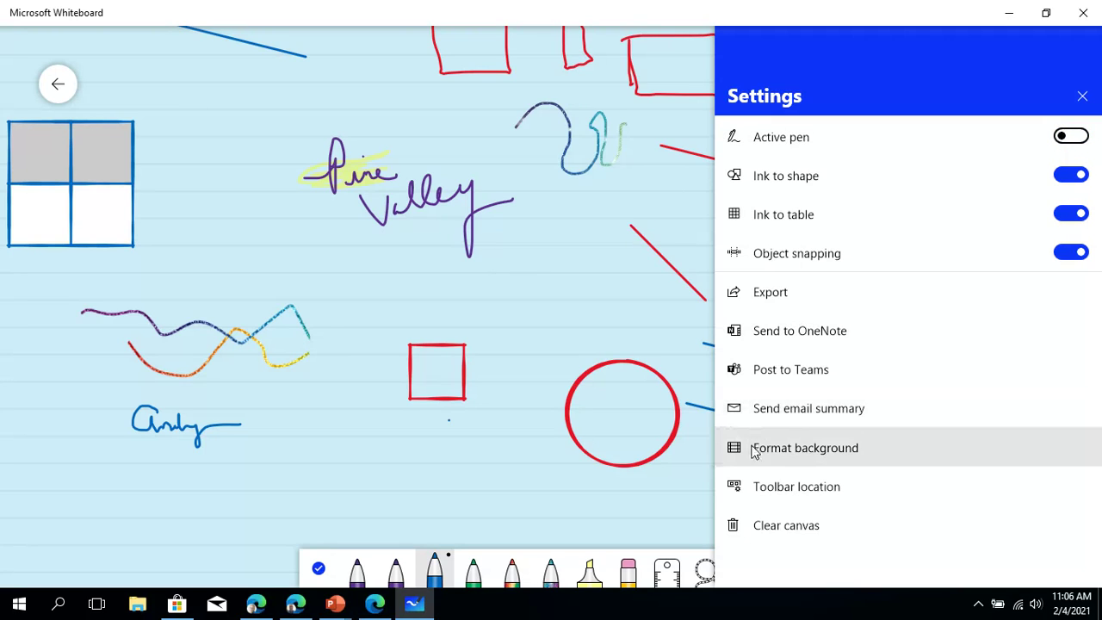
pyautogui.click(613, 251)
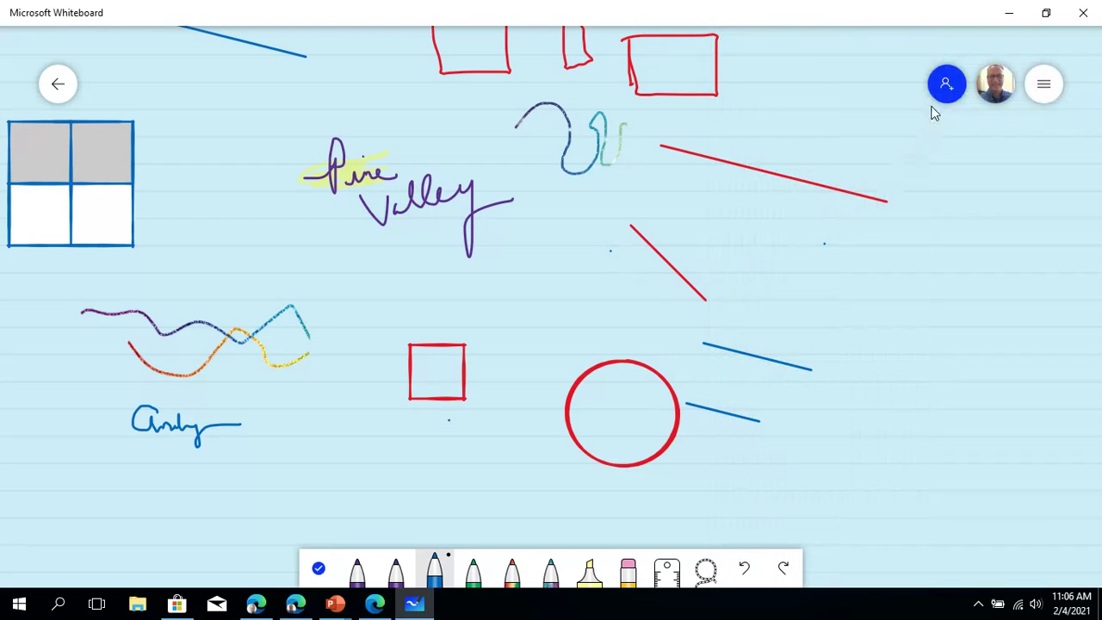
# Examine the options for inviting people: suggested contacts, typed and handwritten search, and the additional sharing choices
pyautogui.click(947, 85)
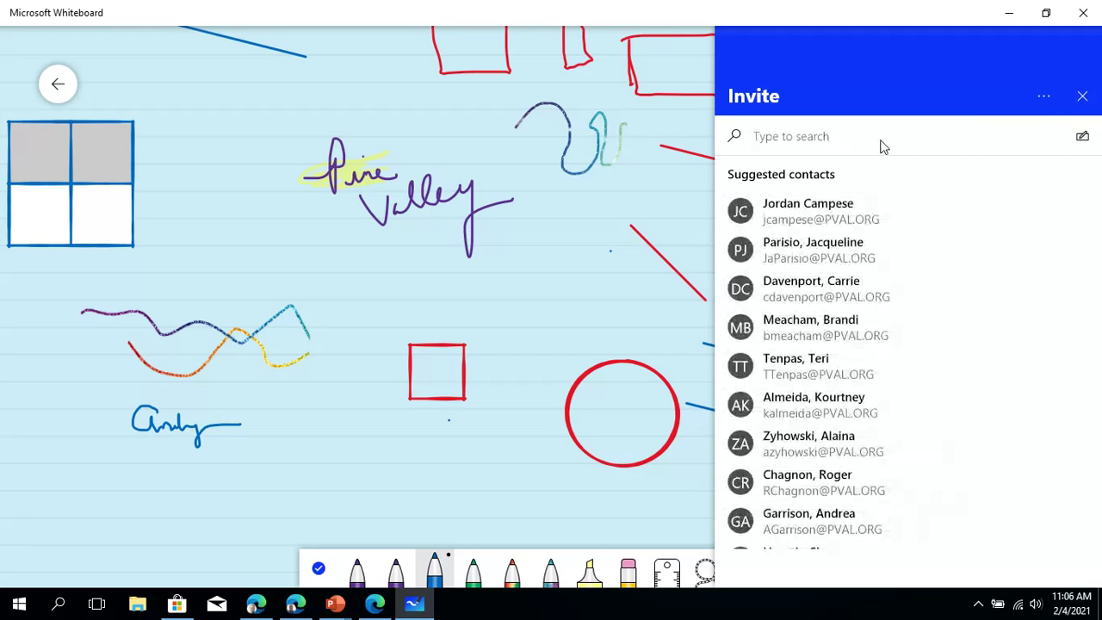
pyautogui.click(1084, 137)
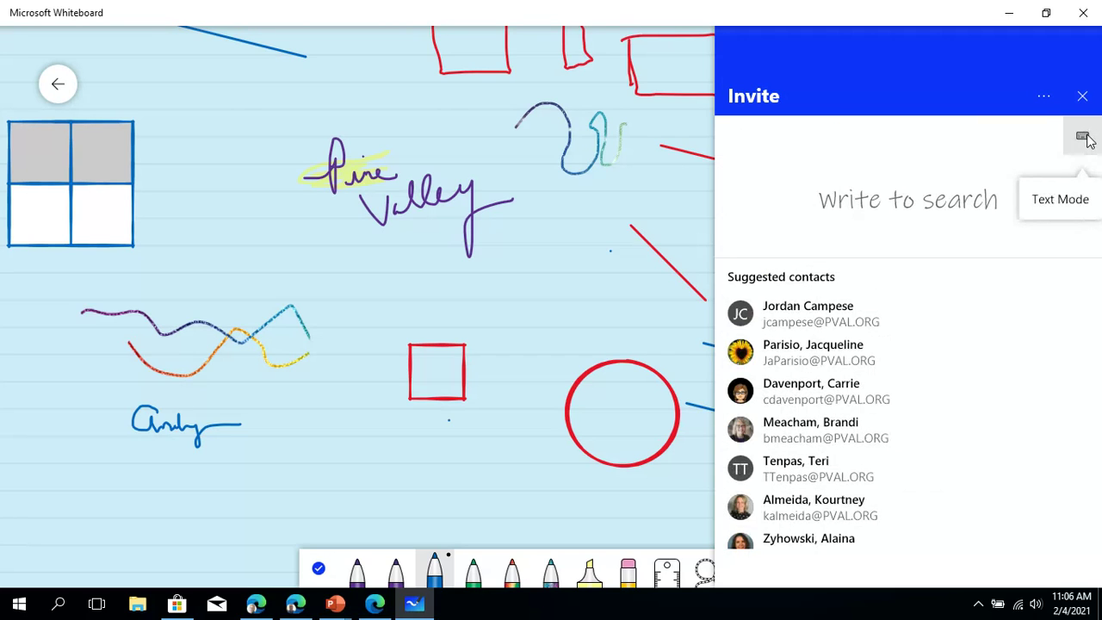
pyautogui.click(1084, 137)
pyautogui.scroll(-2, 899, 198)
pyautogui.scroll(2, 898, 199)
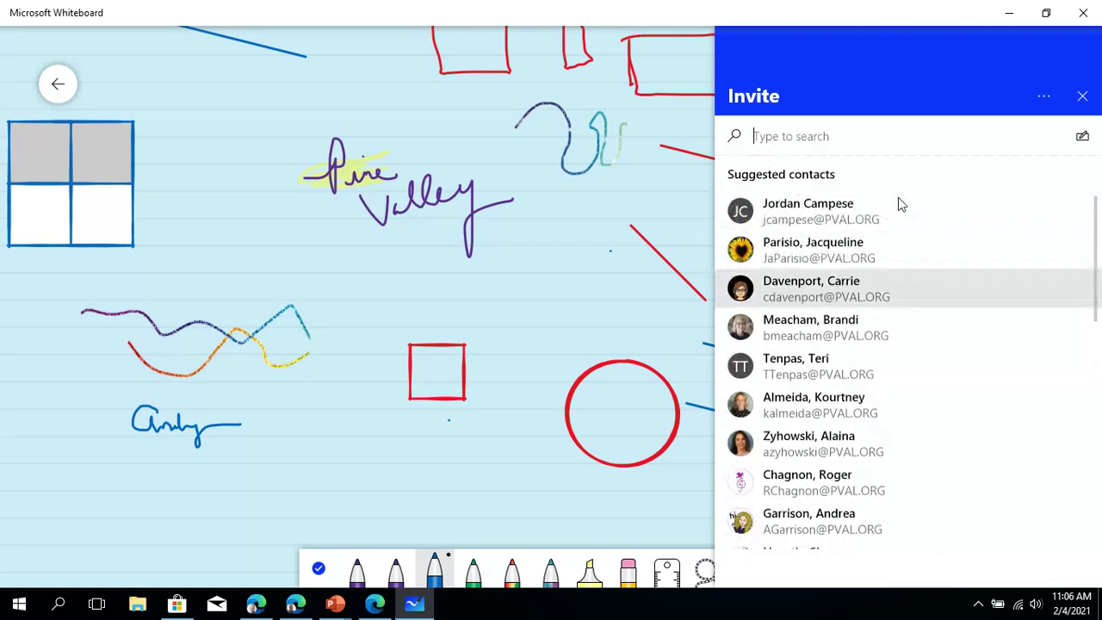
pyautogui.click(1045, 98)
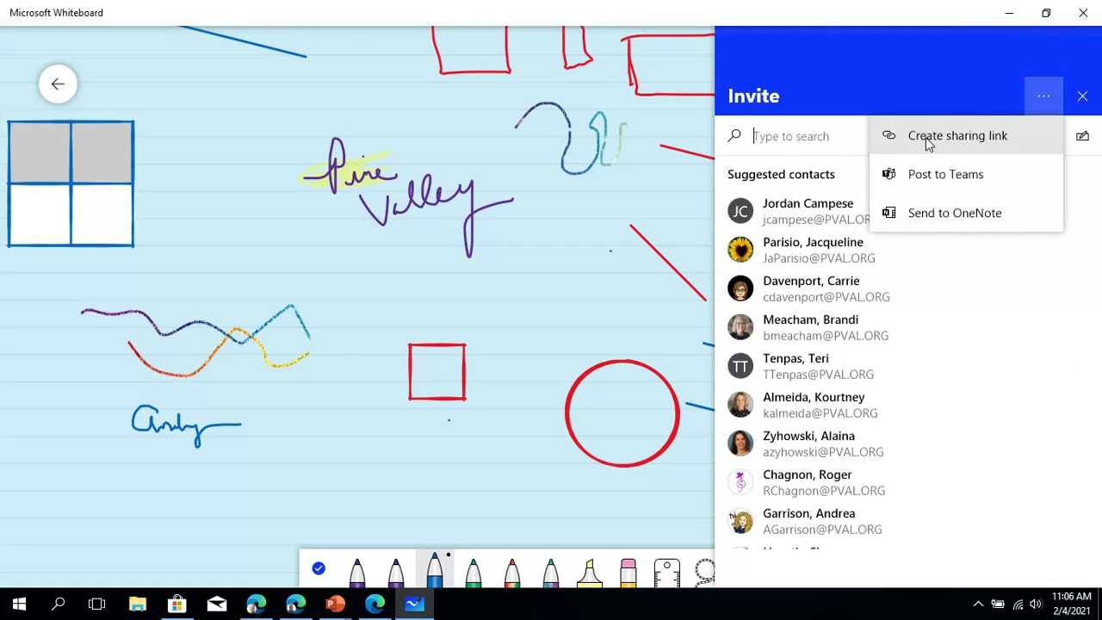
pyautogui.click(1044, 96)
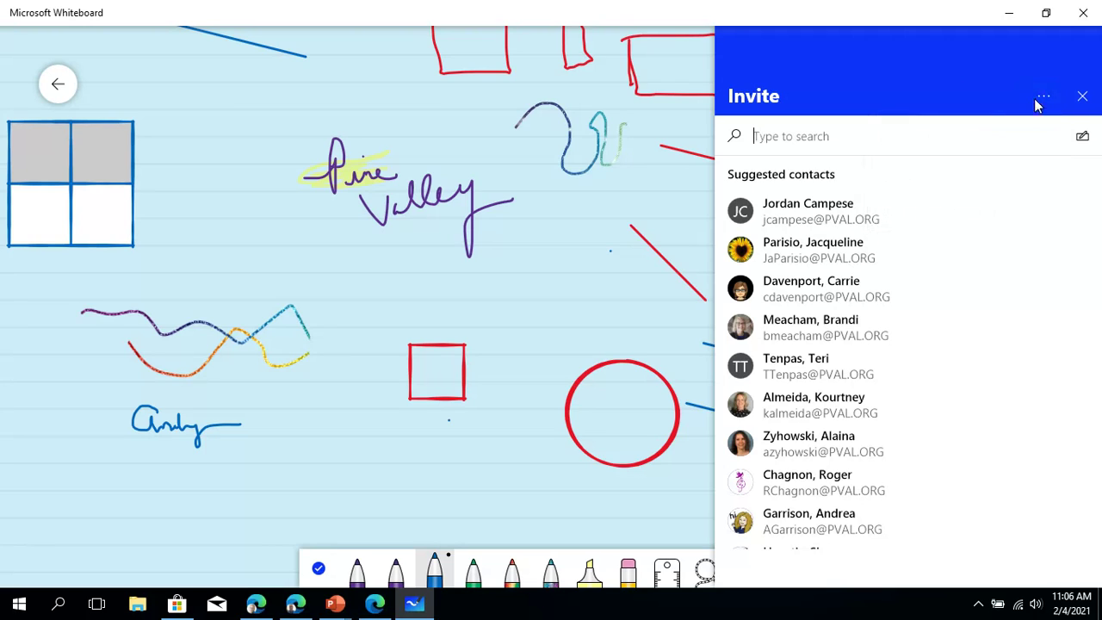
pyautogui.click(1081, 95)
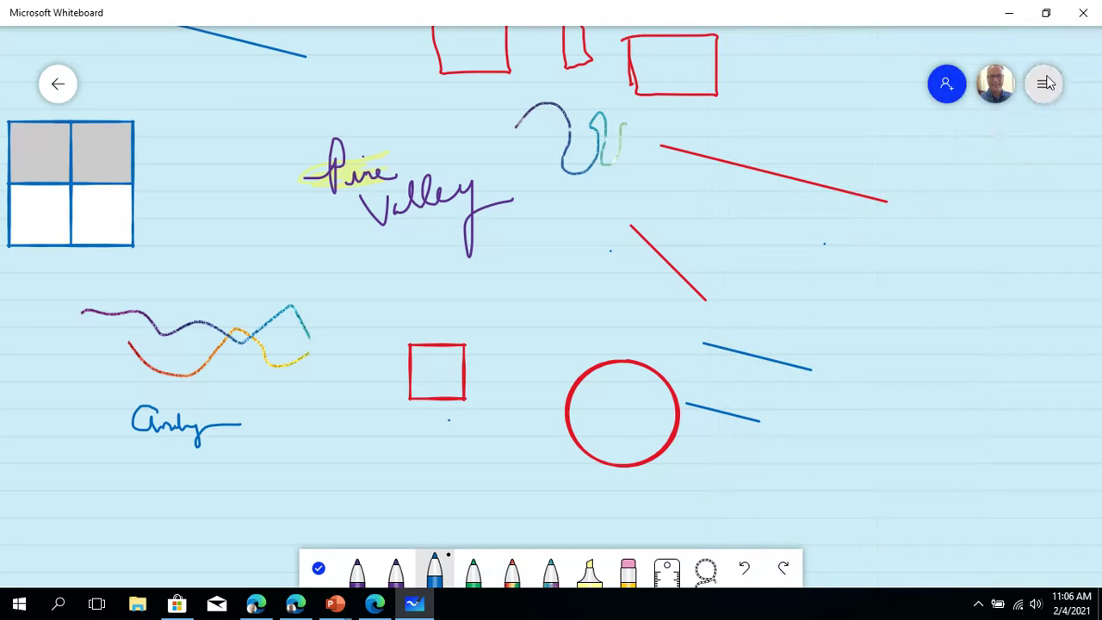
# Turn on the web sharing link for this whiteboard and copy the link
pyautogui.click(946, 86)
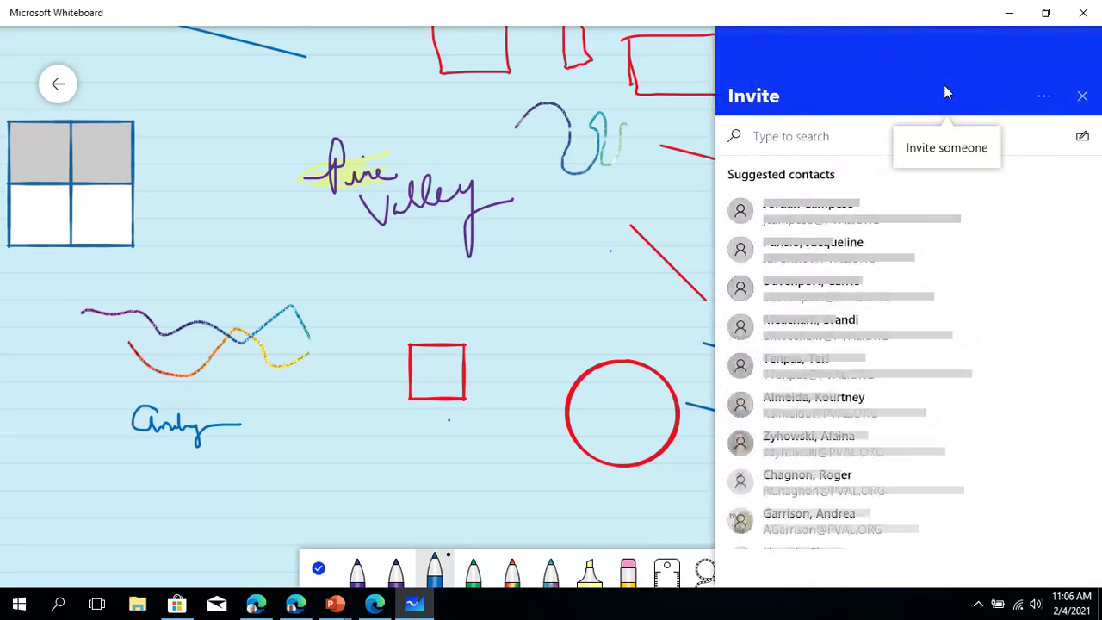
pyautogui.click(1049, 93)
pyautogui.click(932, 145)
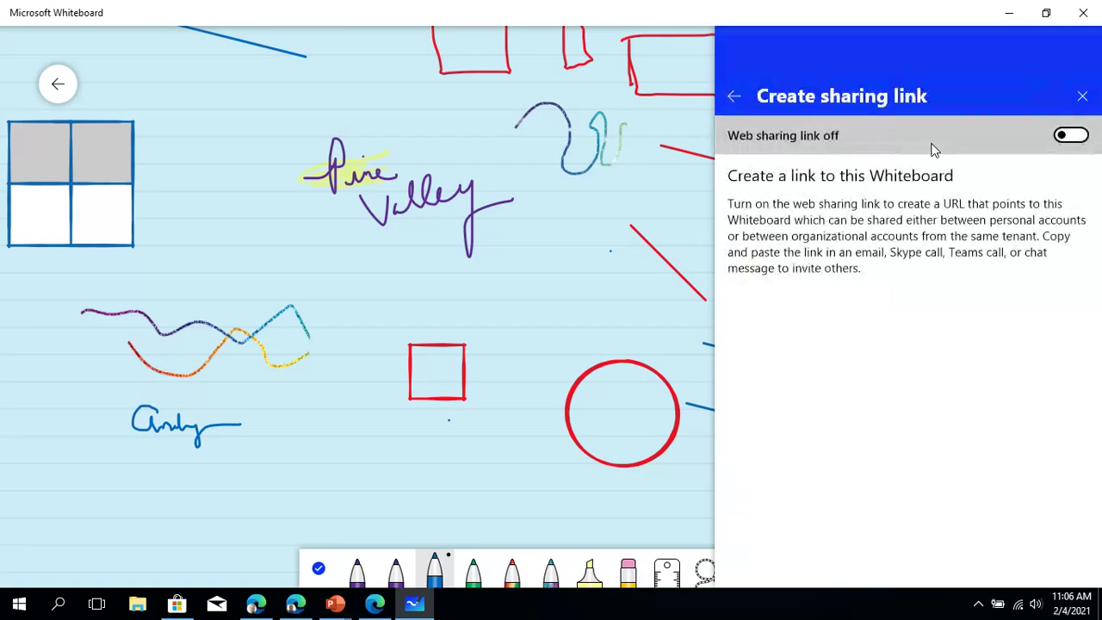
pyautogui.click(1070, 136)
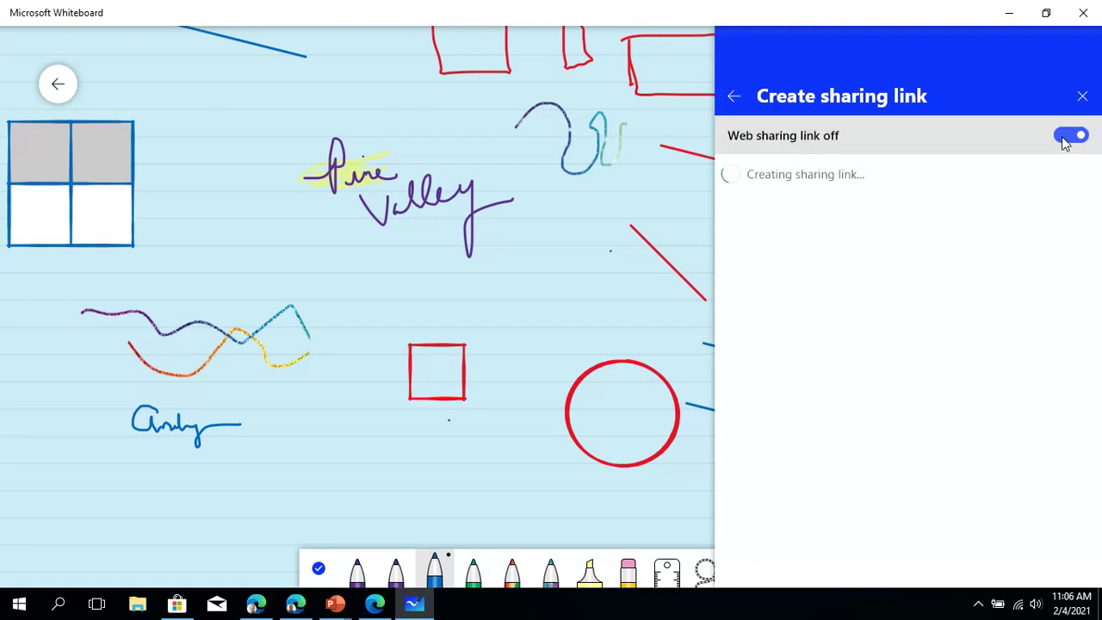
pyautogui.click(930, 207)
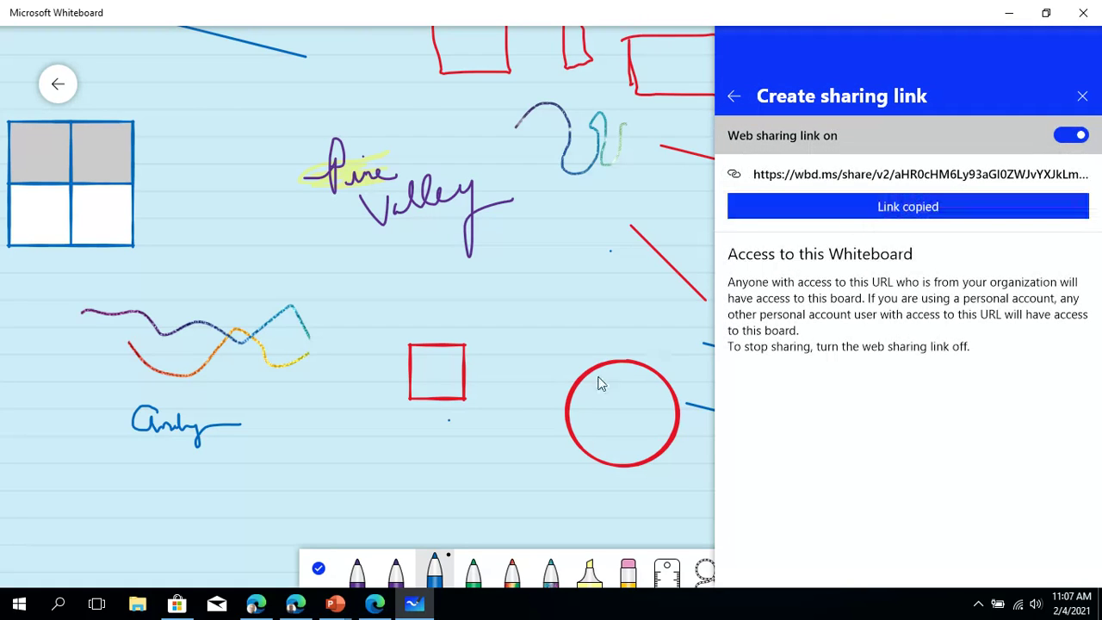